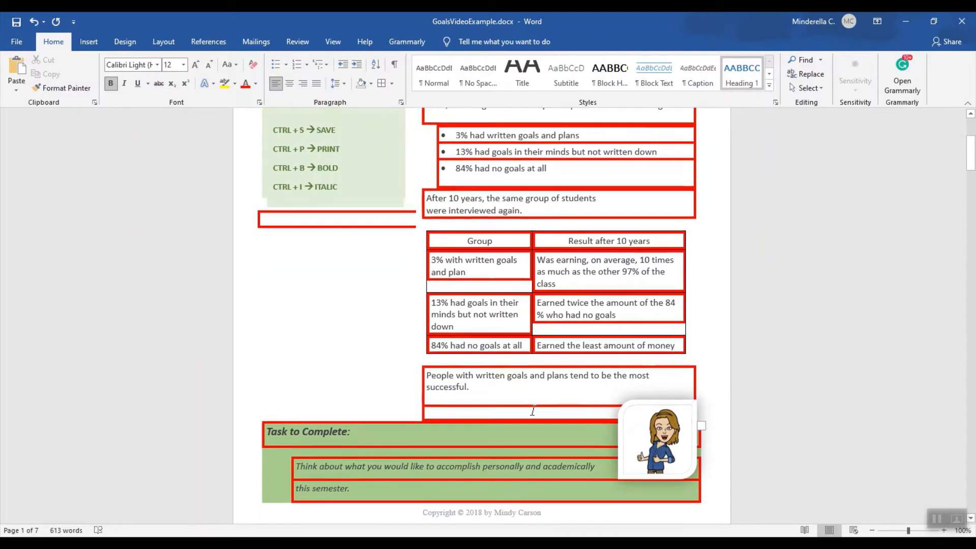
pyautogui.scroll(-12, 531, 397)
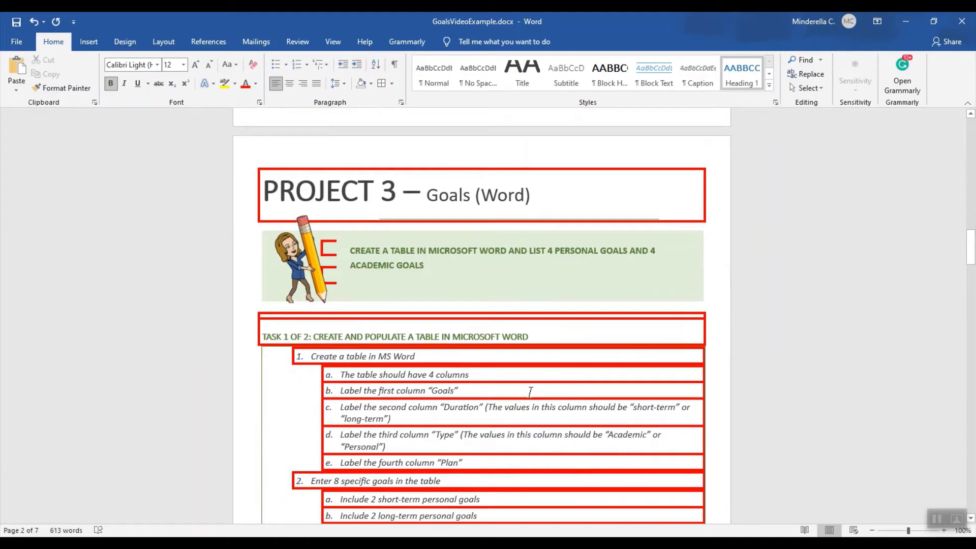
# Review the Project 3 table instructions with their good and bad examples, and view the finished table in Goals Example.docx.
pyautogui.scroll(-15, 530, 391)
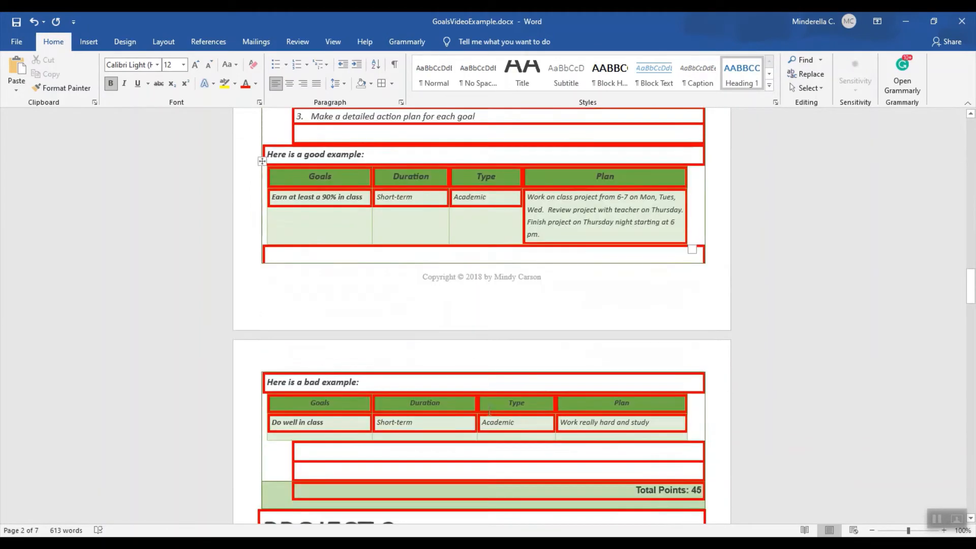
pyautogui.scroll(-5, 487, 410)
pyautogui.scroll(4, 488, 410)
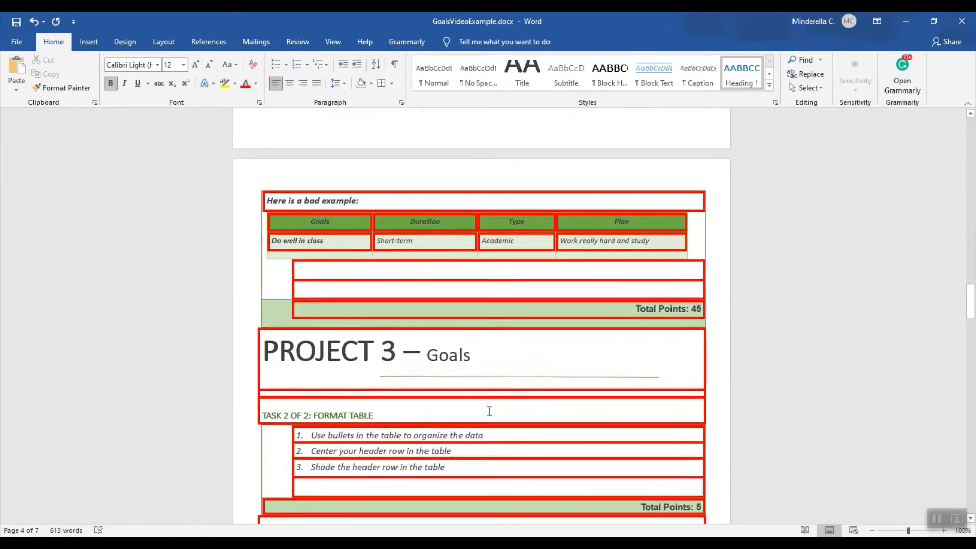
pyautogui.scroll(1, 489, 411)
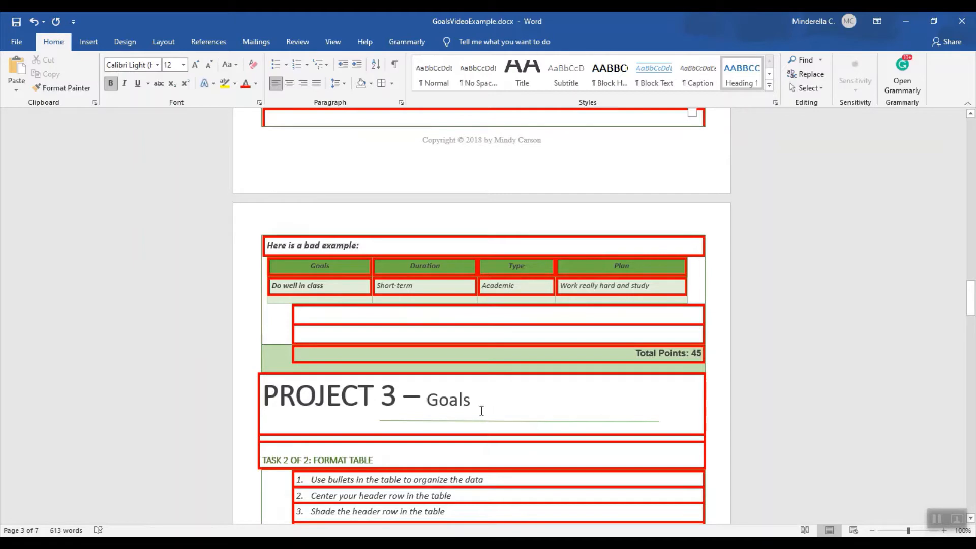
pyautogui.click(522, 544)
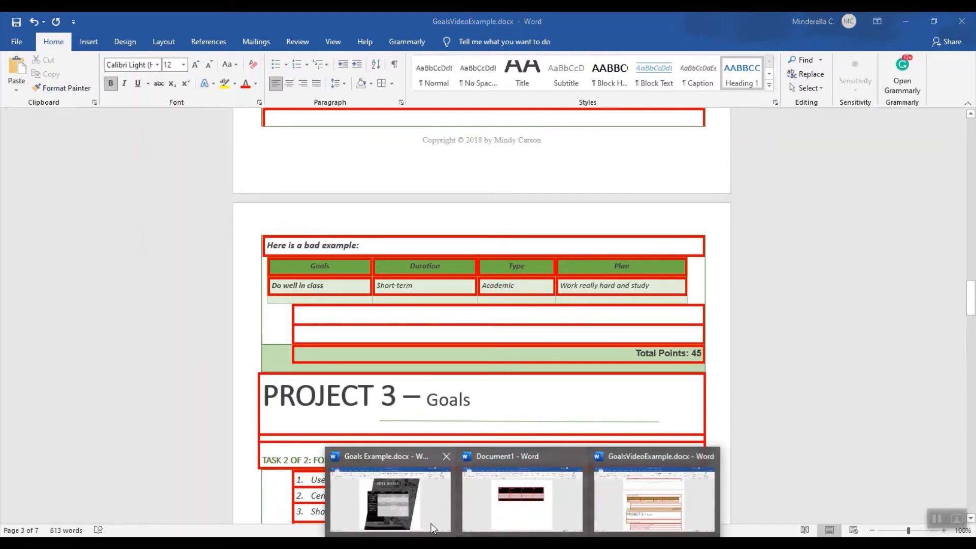
pyautogui.click(428, 521)
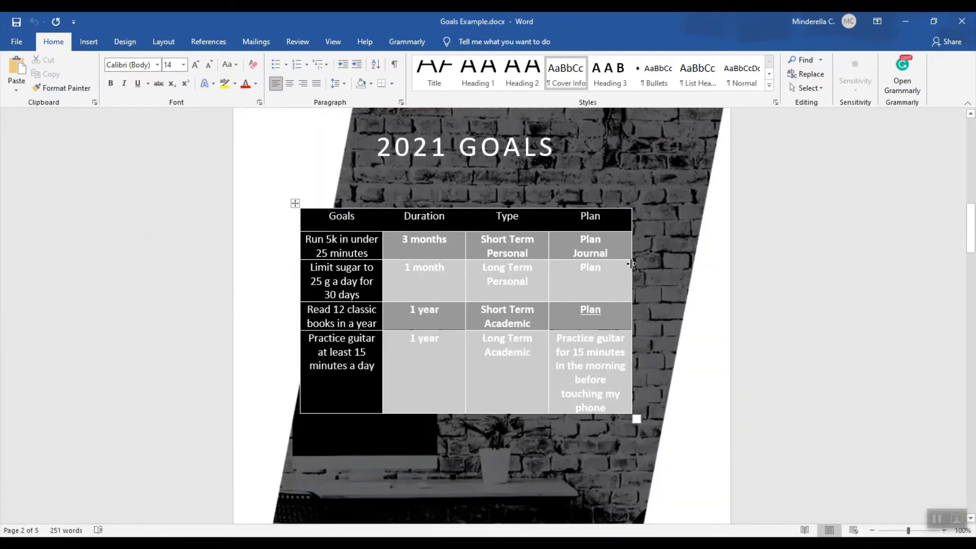
# Switch to Document1 and delete all of its existing content.
pyautogui.click(522, 544)
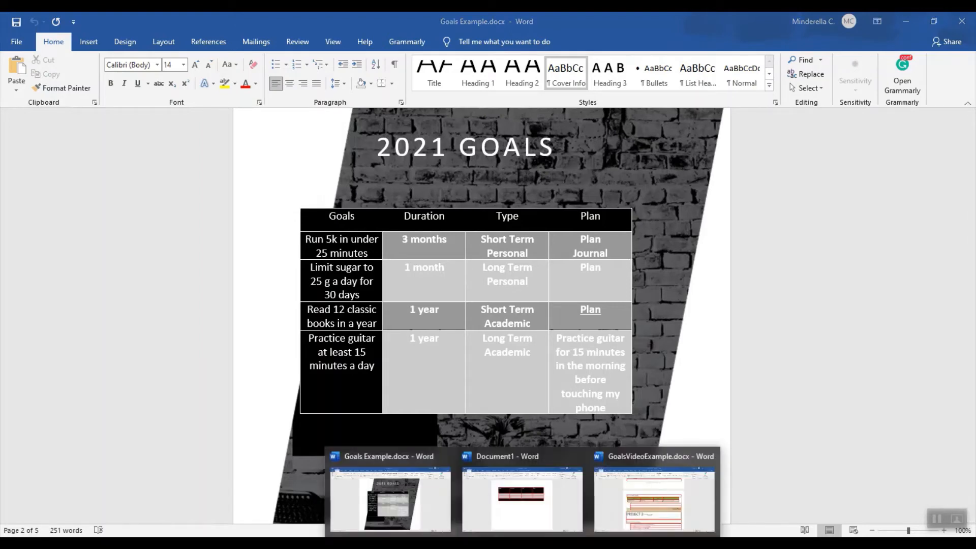
pyautogui.click(538, 528)
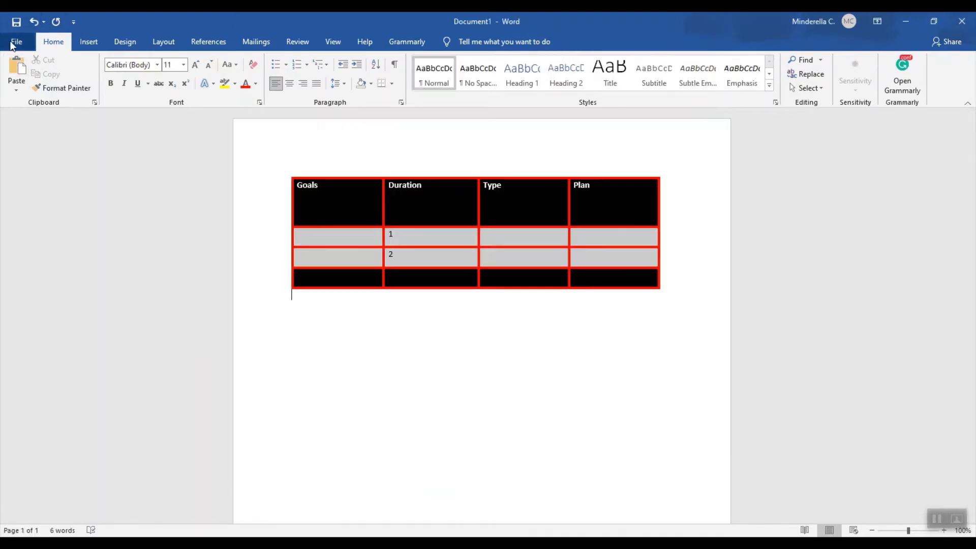
pyautogui.hotkey('ctrl', 'a')
pyautogui.press('Delete')
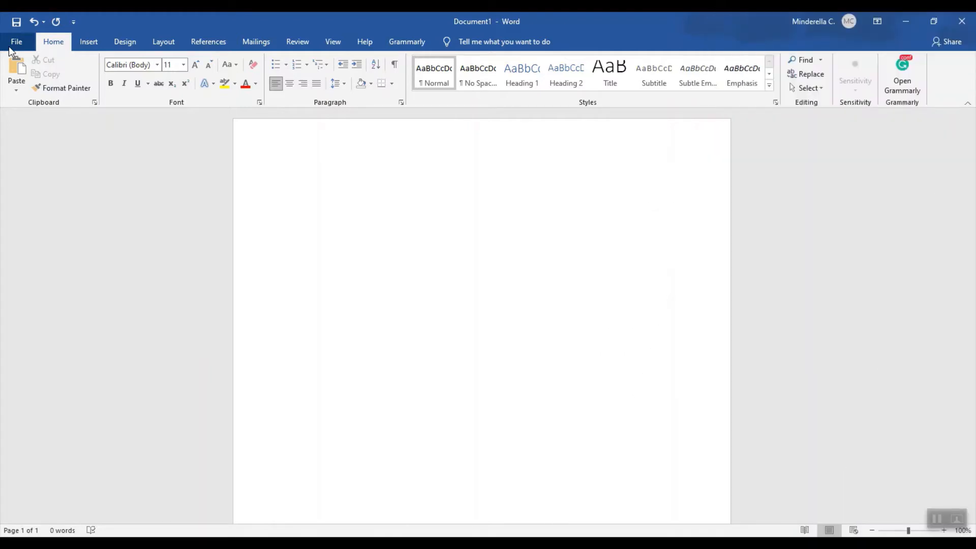
# Insert a table with four columns and three rows into the blank document.
pyautogui.click(89, 43)
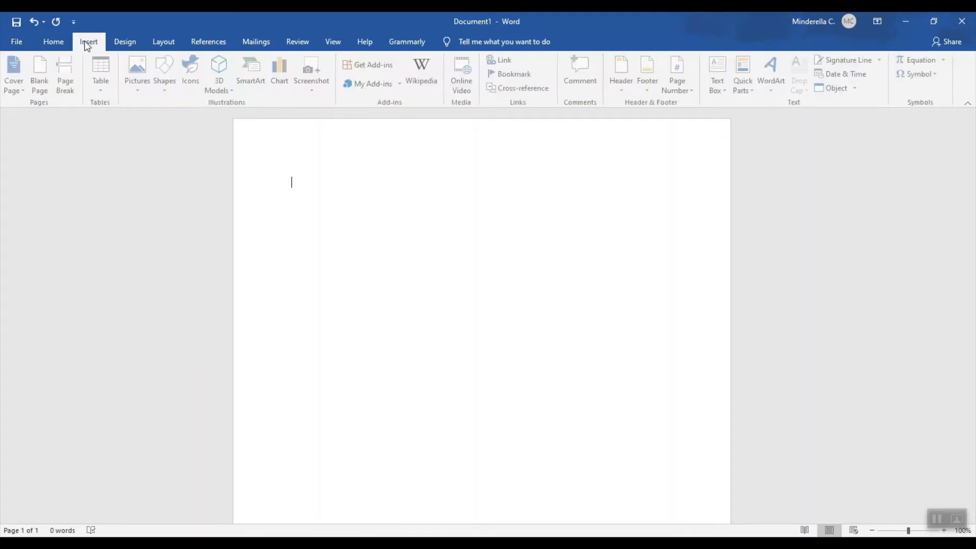
pyautogui.click(107, 95)
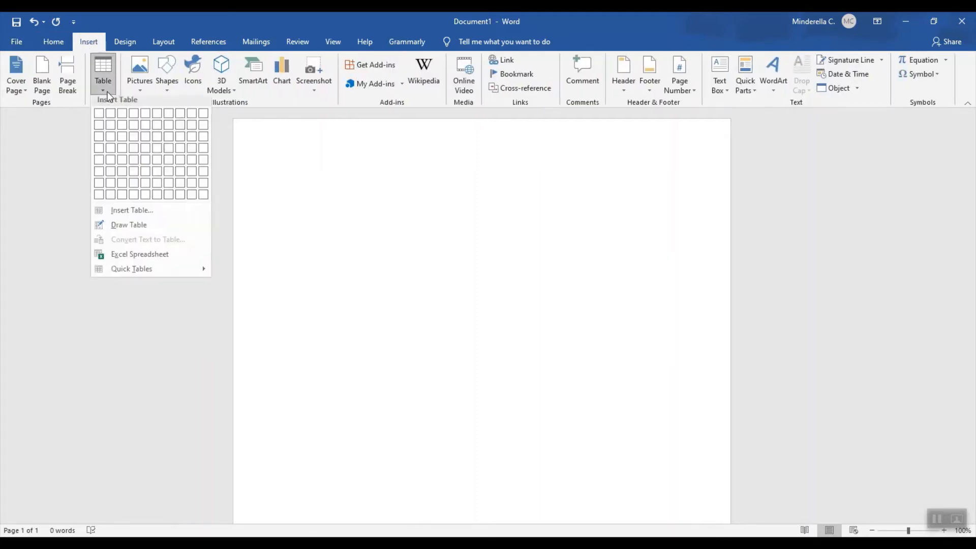
pyautogui.click(133, 142)
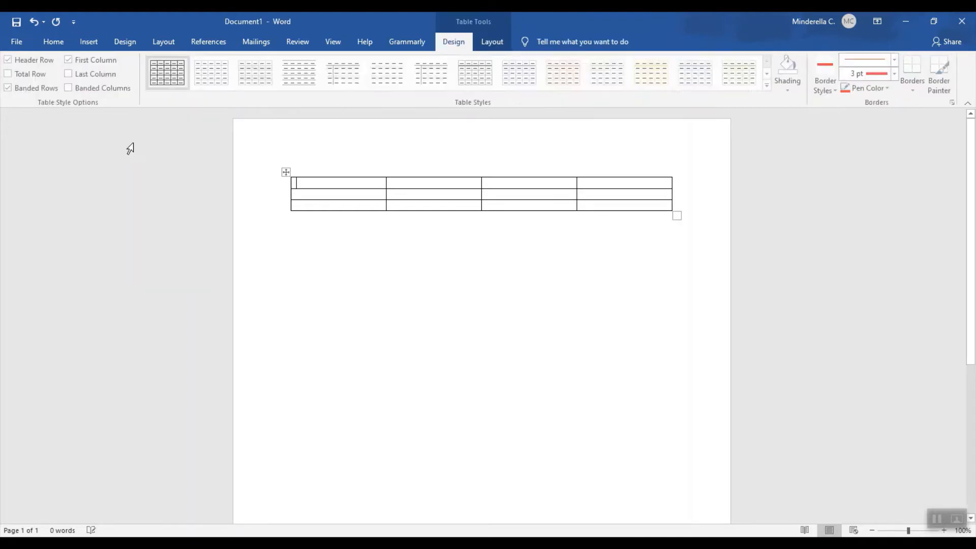
pyautogui.click(499, 279)
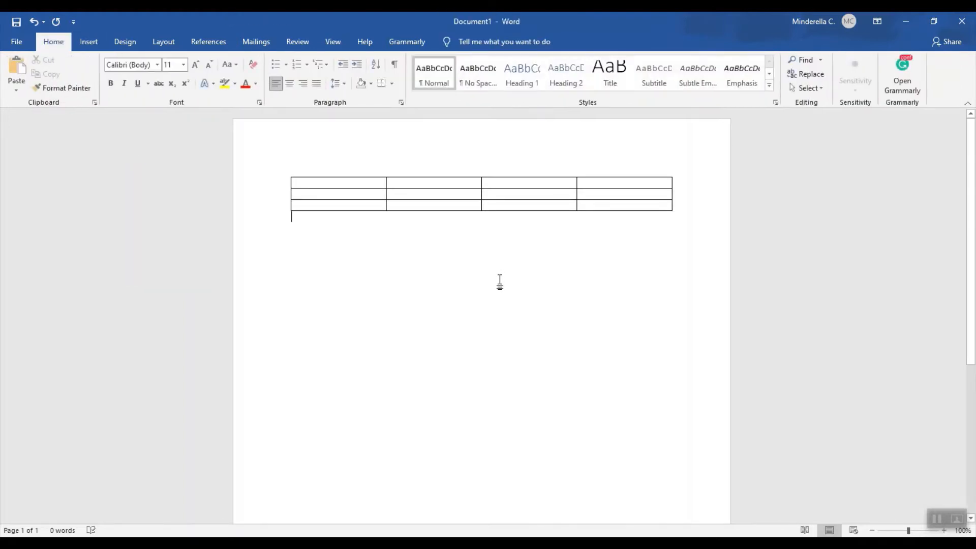
# Label the four header cells of the table Goals, Duration, Type and Plan.
pyautogui.click(355, 182)
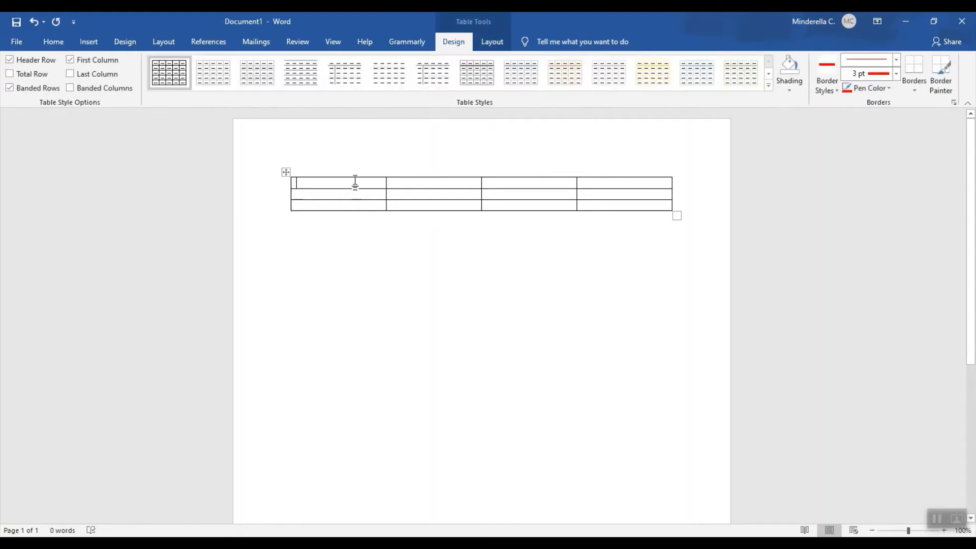
pyautogui.write('Goals')
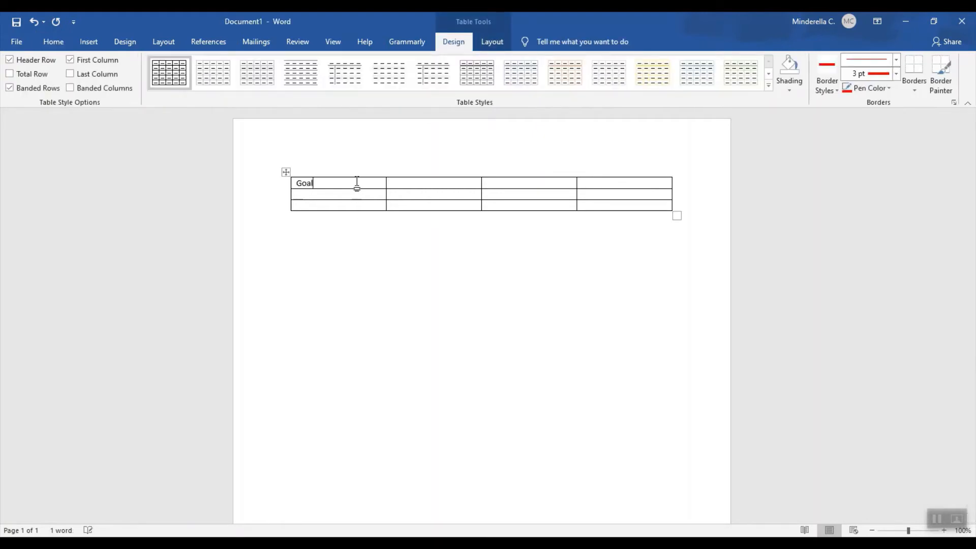
pyautogui.press('Tab')
pyautogui.write('Duration')
pyautogui.press('Tab')
pyautogui.hotkey('alt', 'Tab')
pyautogui.hotkey('alt', 'Tab')
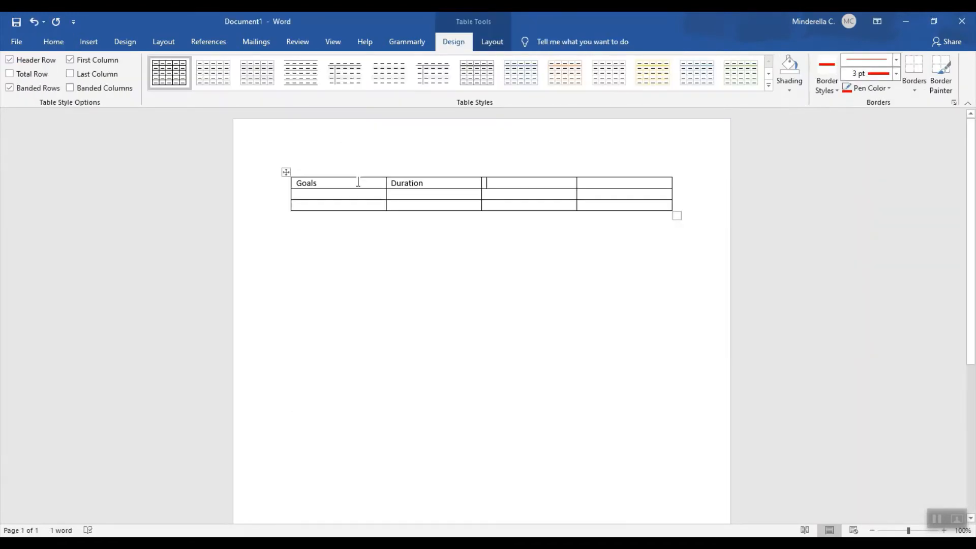
pyautogui.write('Type')
pyautogui.press('Tab')
pyautogui.write('a')
pyautogui.press('BackSpace')
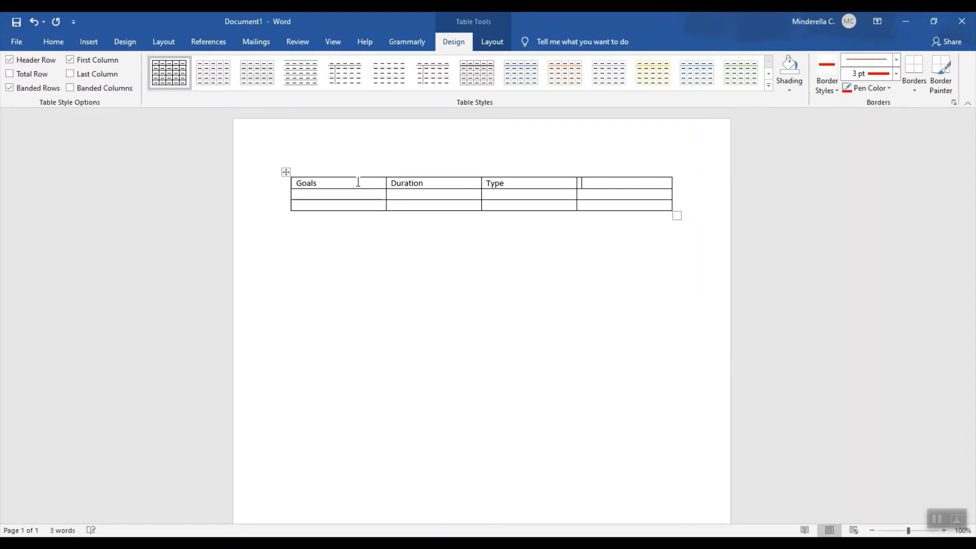
pyautogui.write('Plan')
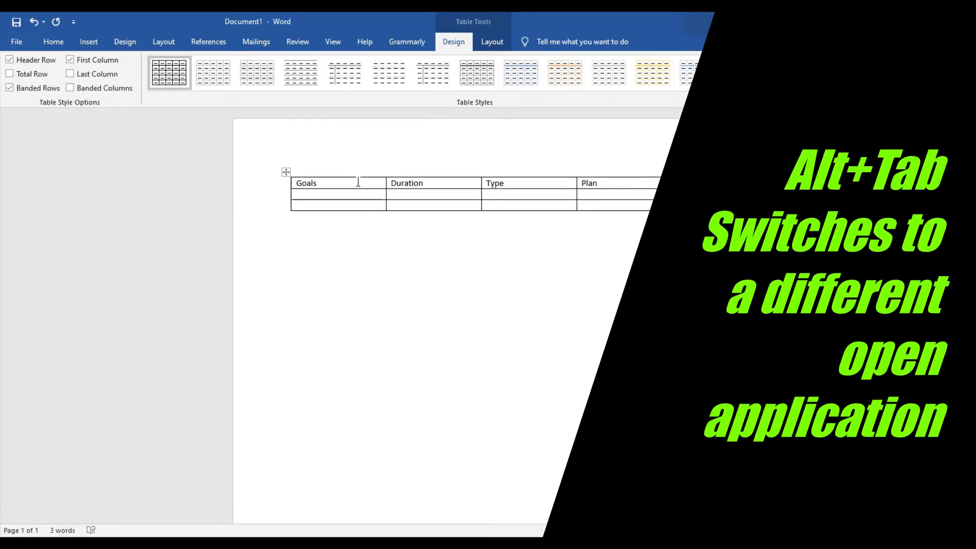
# Switch between the open windows to examine the goals table in Goals Example.docx, and return to Document1.
pyautogui.hotkey('alt', 'Tab')
pyautogui.hotkey('alt', 'Tab')
pyautogui.hotkey('alt', 'Tab')
pyautogui.hotkey('alt', 'Tab')
pyautogui.hotkey('alt', 'Tab')
pyautogui.hotkey('alt', 'Tab')
pyautogui.hotkey('alt', 'Tab')
pyautogui.hotkey('alt', 'Tab')
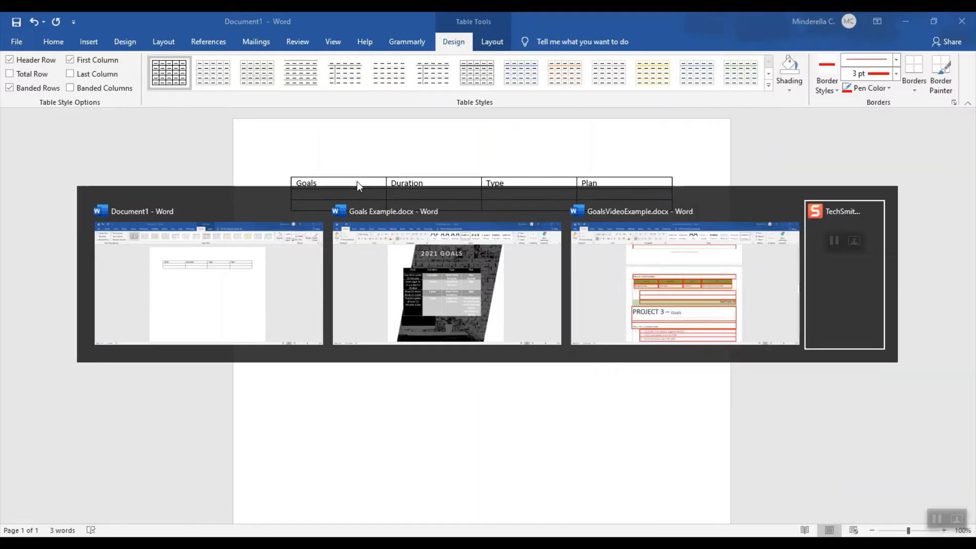
pyautogui.hotkey('alt', 'Tab')
pyautogui.hotkey('alt', 'Tab')
pyautogui.hotkey('alt', 'Tab')
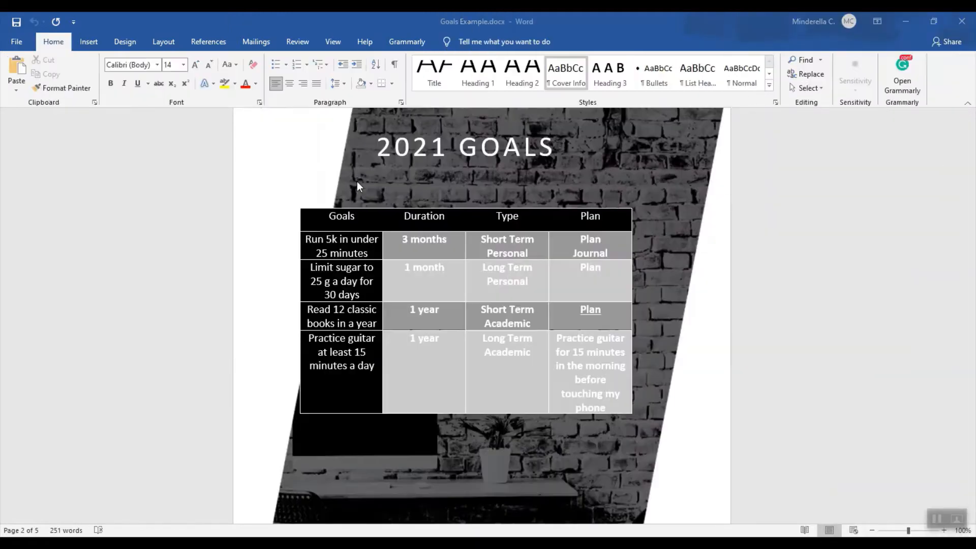
pyautogui.hotkey('alt', 'Tab')
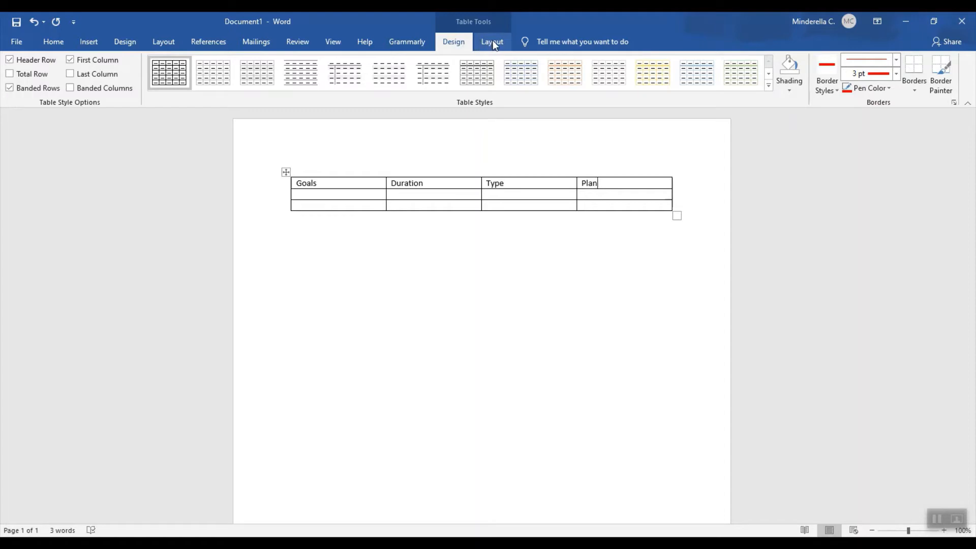
# Apply the Grid Table 5 Dark style to the table.
pyautogui.click(452, 195)
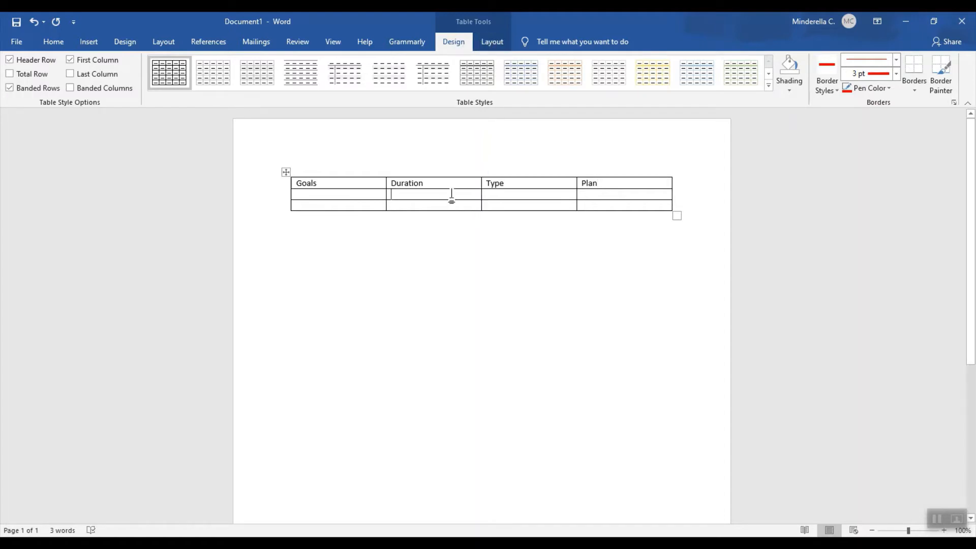
pyautogui.click(768, 86)
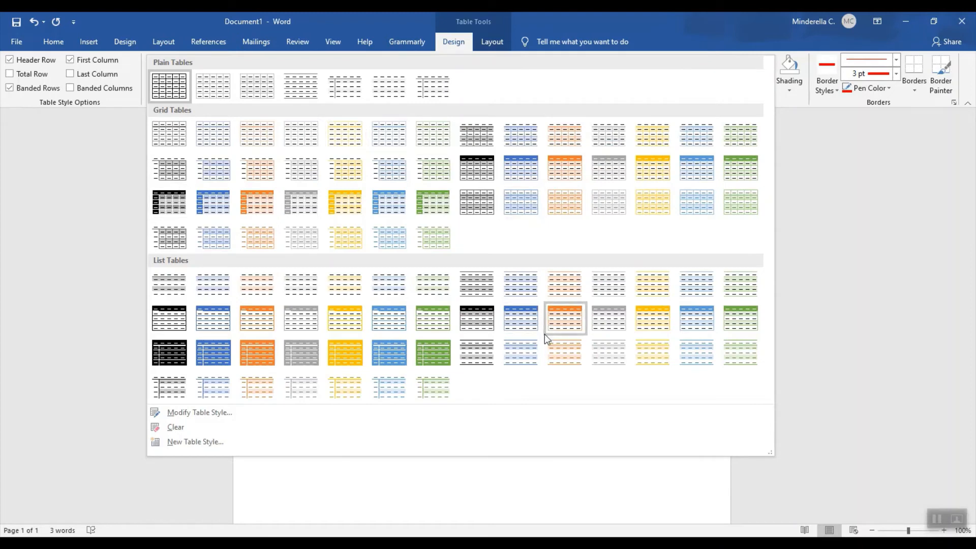
pyautogui.click(164, 203)
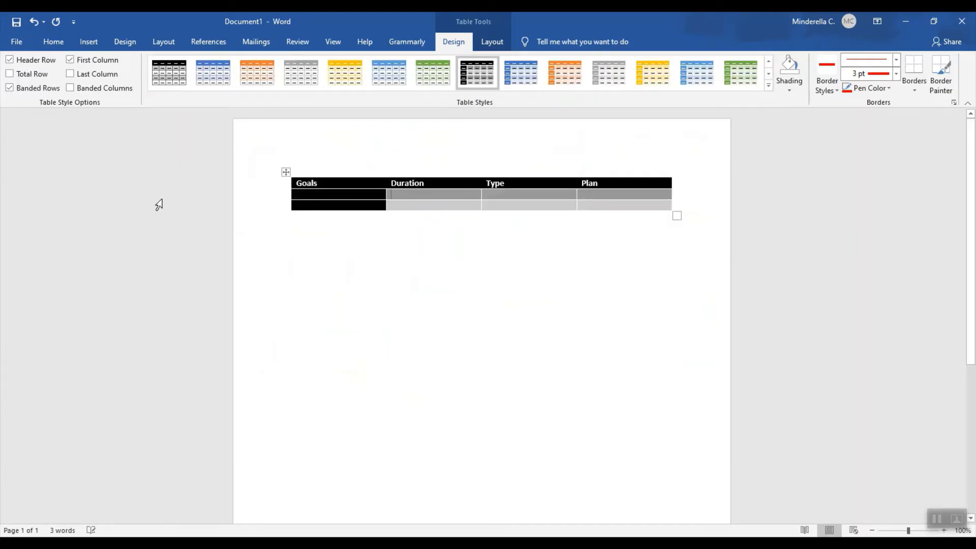
pyautogui.click(435, 328)
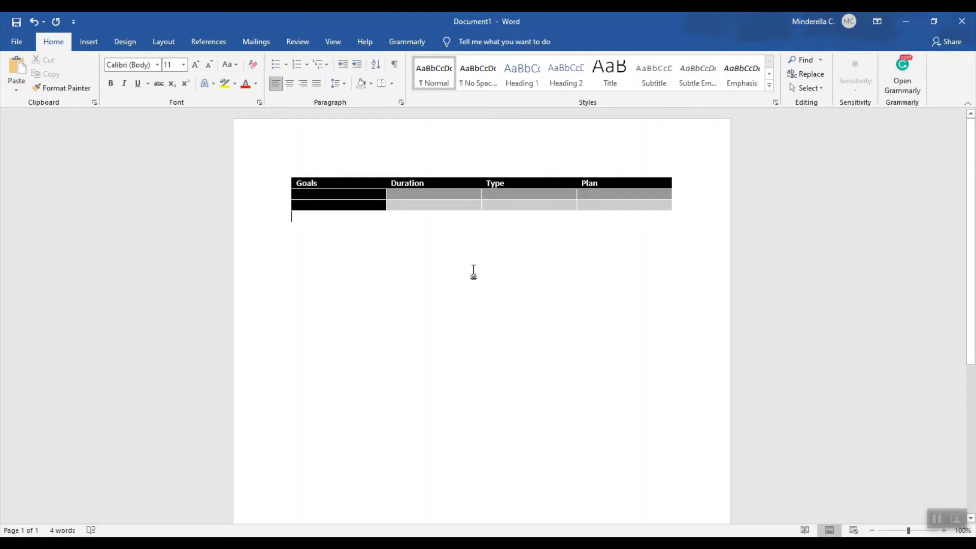
# Insert an empty column to the right of the Plan column.
pyautogui.click(619, 183)
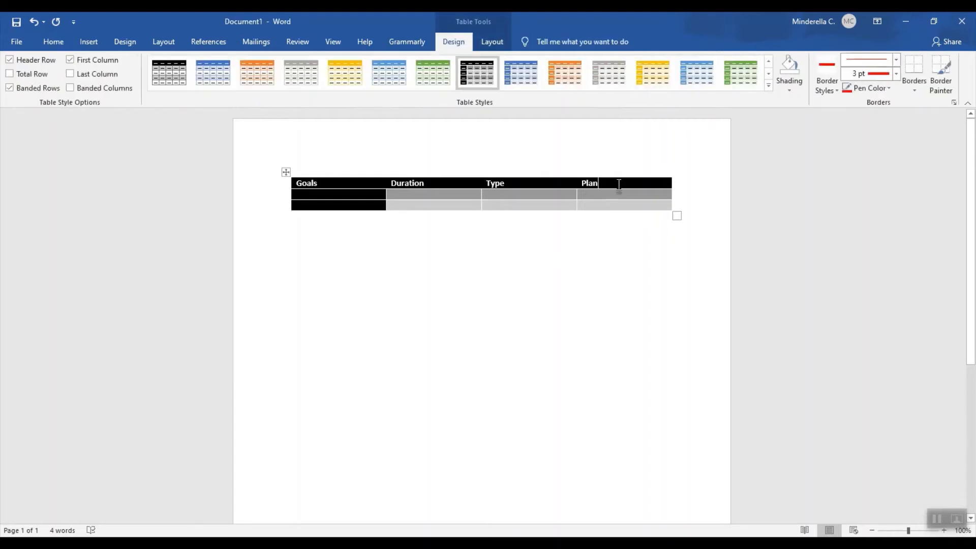
pyautogui.rightClick(619, 184)
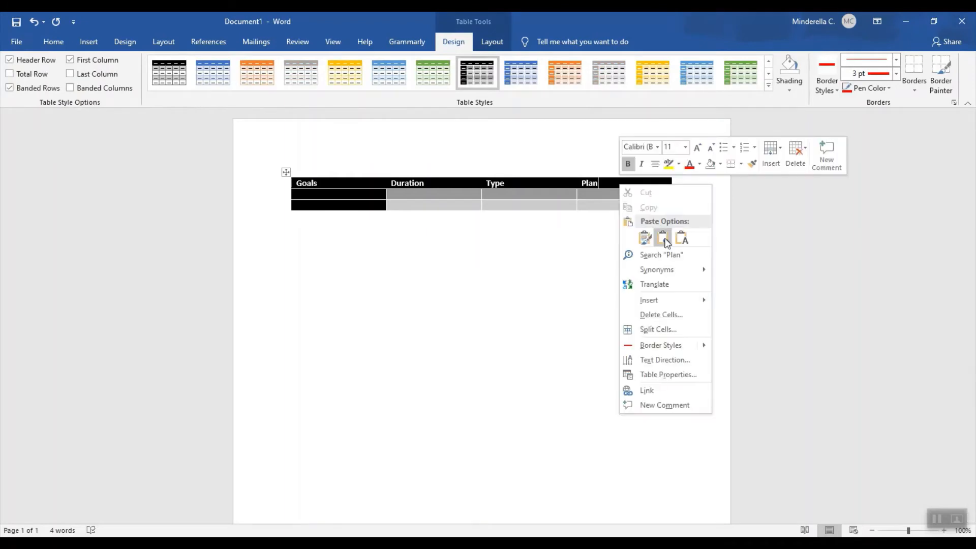
pyautogui.moveTo(682, 300)
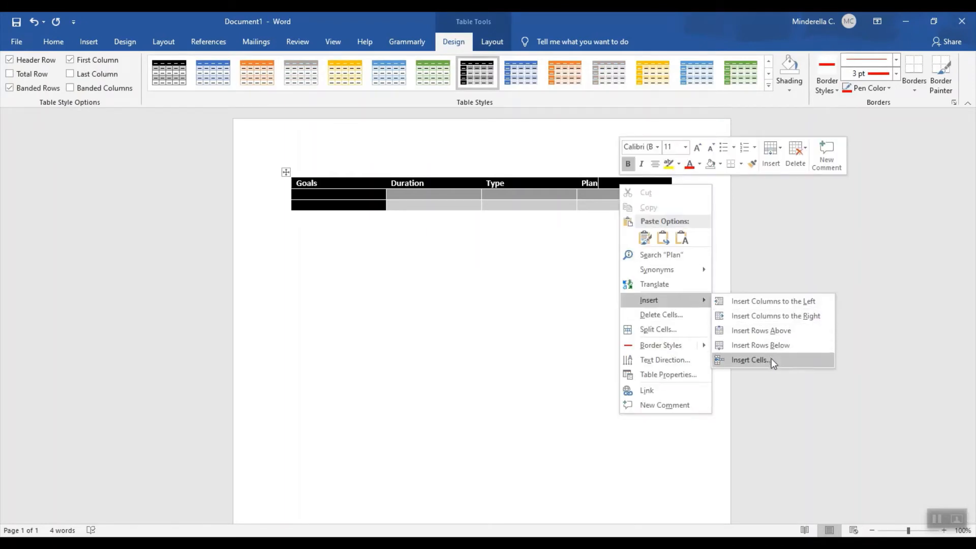
pyautogui.click(775, 316)
pyautogui.click(660, 290)
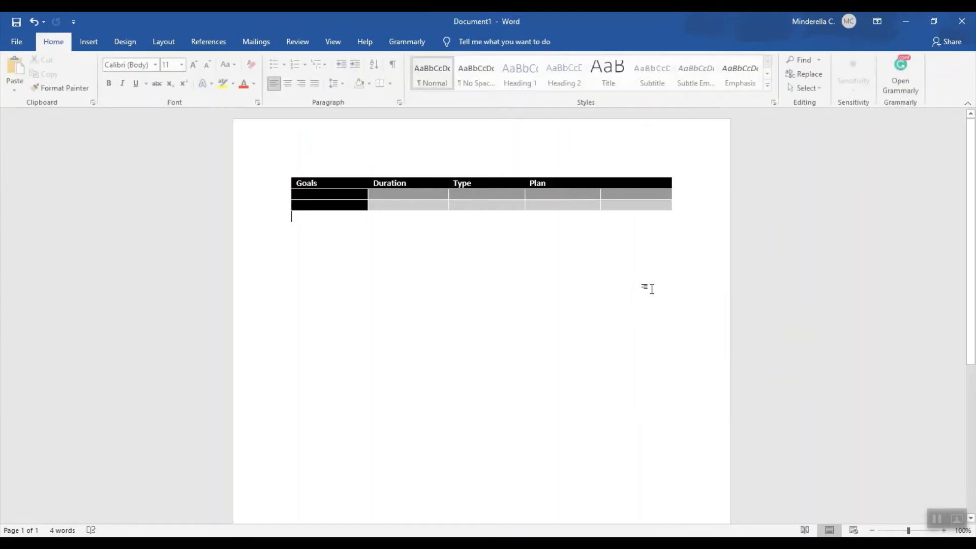
# Delete the entire empty column beside the Plan column.
pyautogui.rightClick(643, 182)
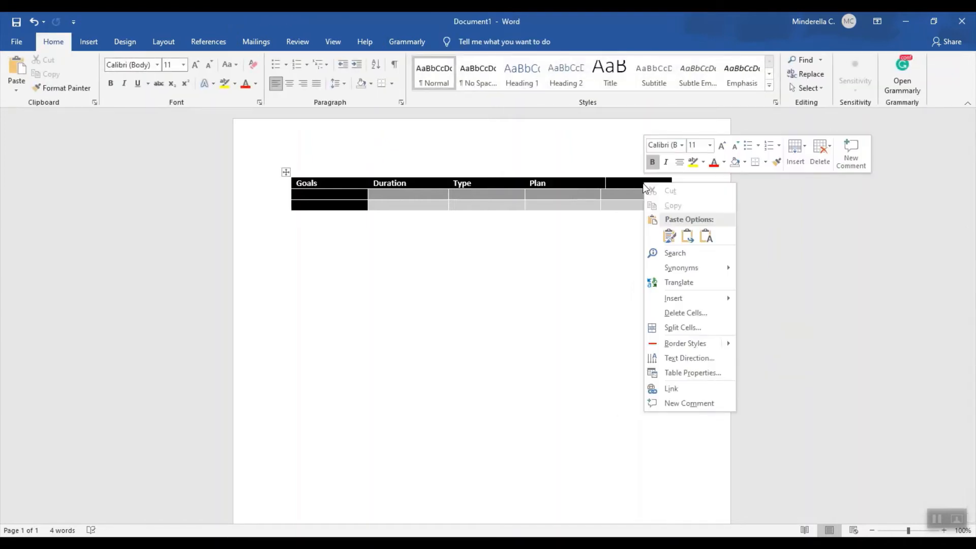
pyautogui.click(681, 314)
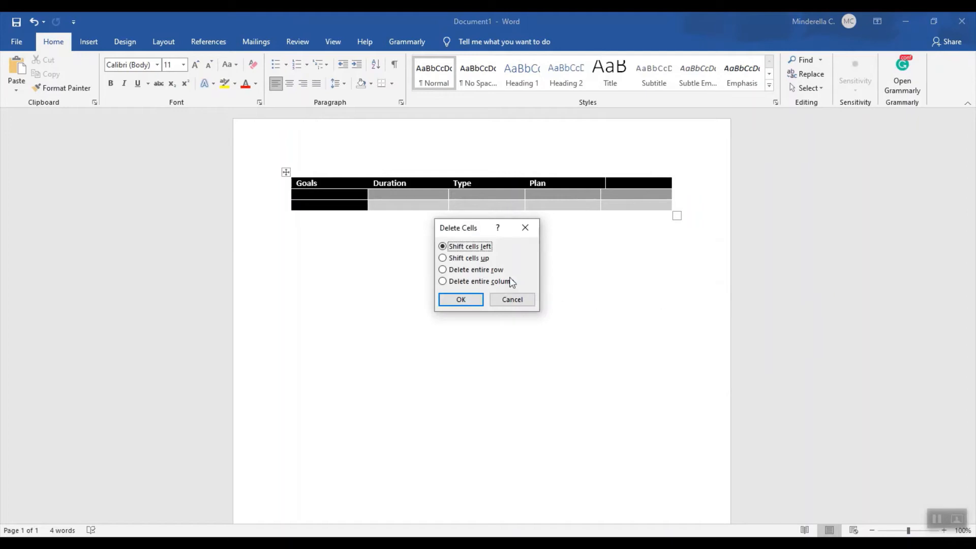
pyautogui.click(488, 281)
pyautogui.click(460, 300)
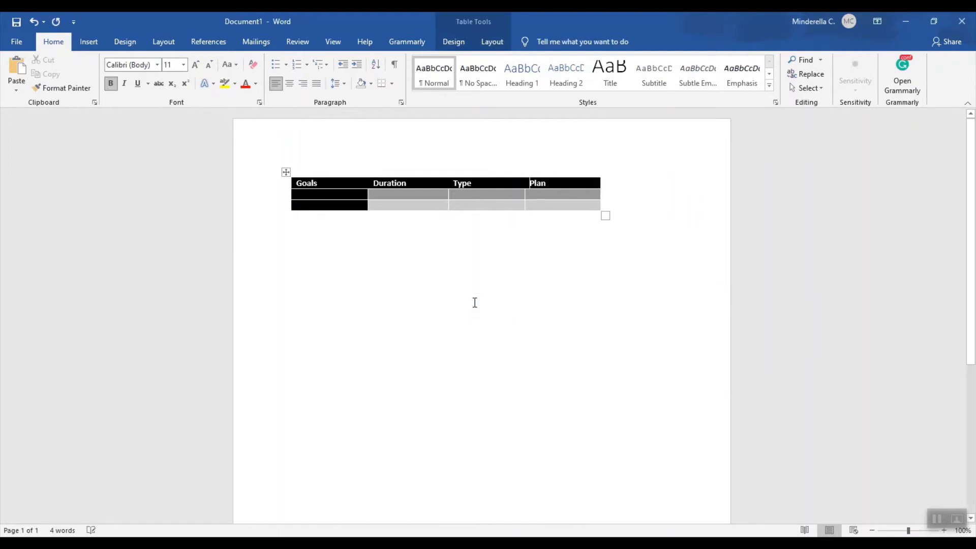
# Add three empty rows at the end of the table.
pyautogui.click(562, 205)
pyautogui.press('Tab')
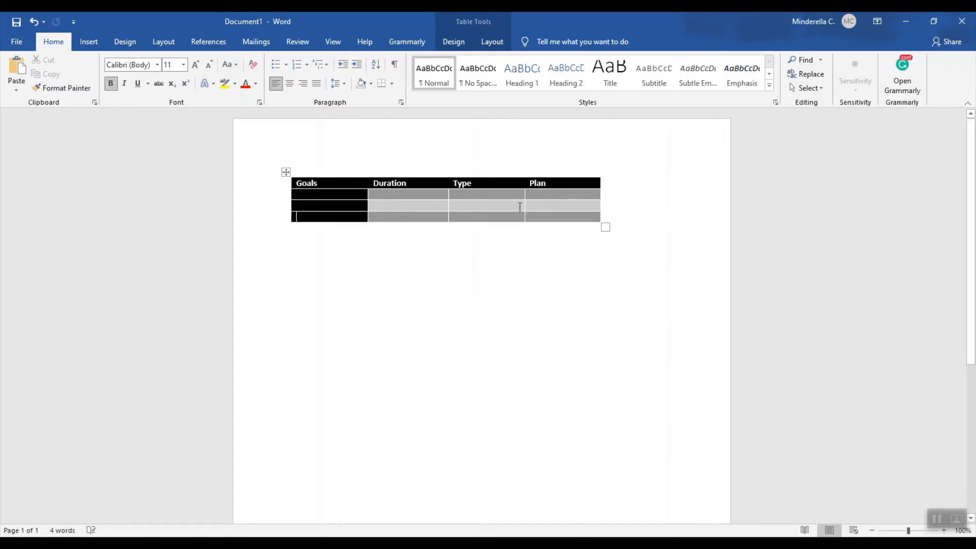
pyautogui.press('Tab')
pyautogui.press('Tab')
pyautogui.press('Tab')
pyautogui.press('Tab')
pyautogui.press('Tab')
pyautogui.press('Tab')
pyautogui.press('Tab')
pyautogui.press('Tab')
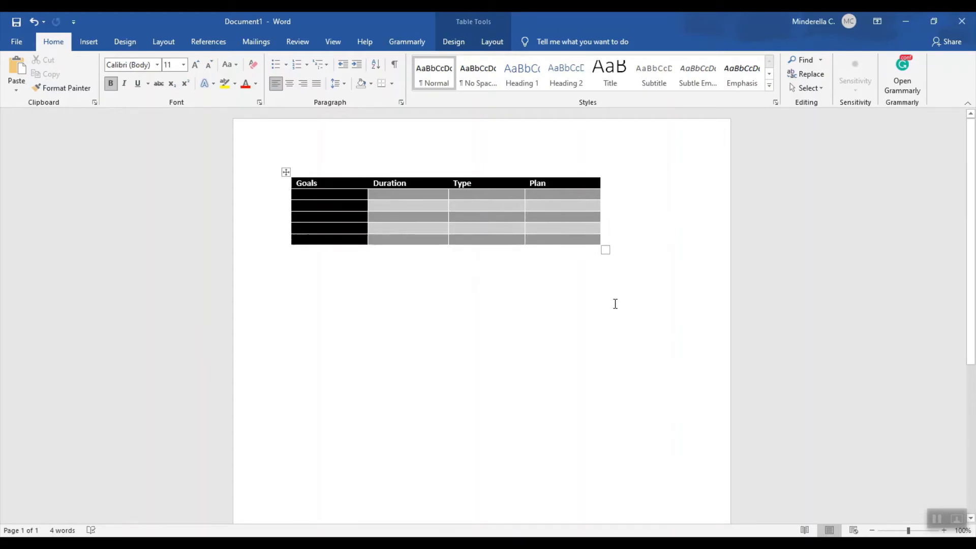
# Rotate the text direction of the four header cells so the words read vertically from top to bottom.
pyautogui.click(492, 42)
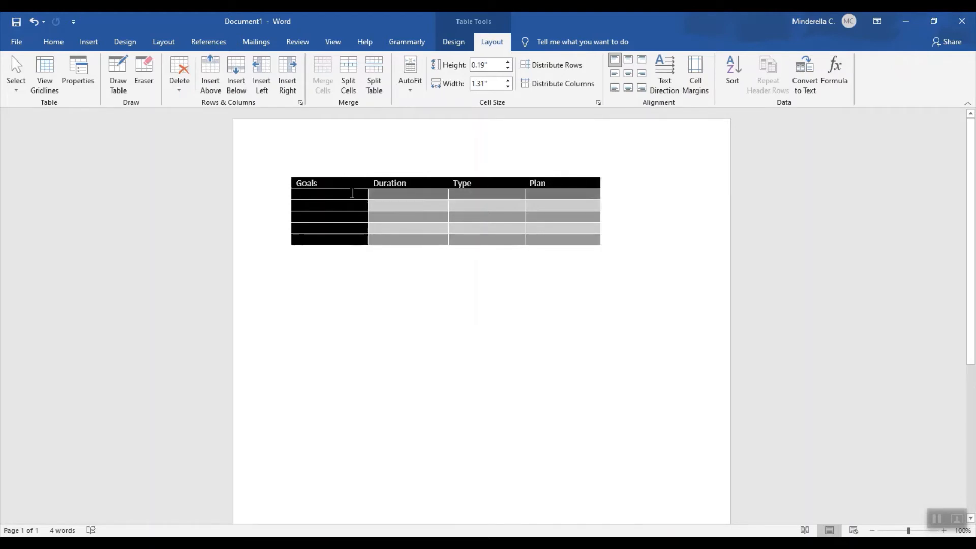
pyautogui.moveTo(316, 183); pyautogui.dragTo(541, 184)
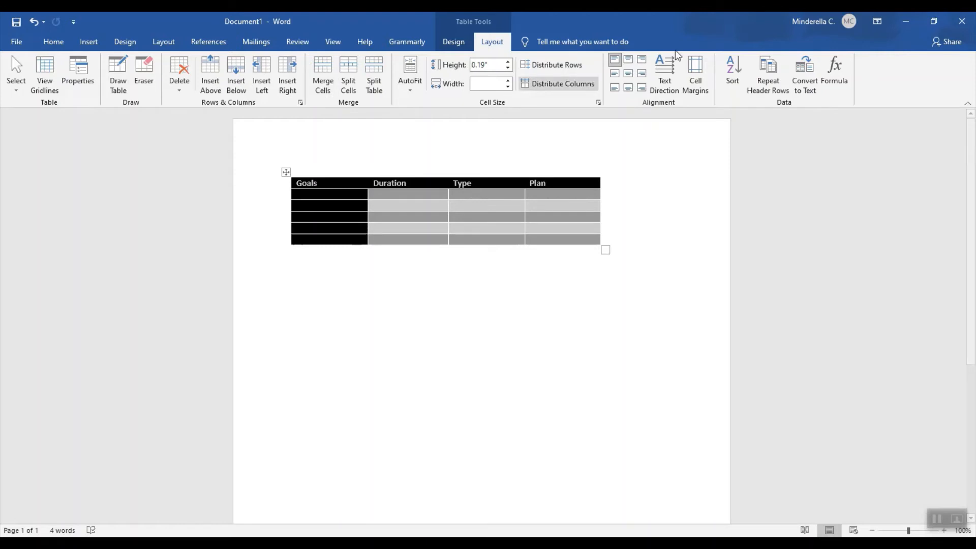
pyautogui.click(664, 90)
pyautogui.click(664, 90)
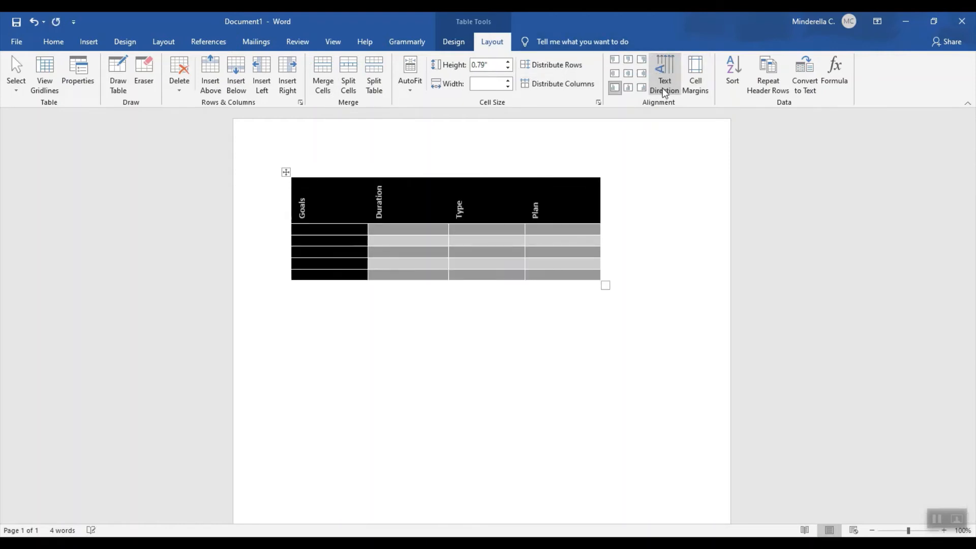
pyautogui.click(664, 92)
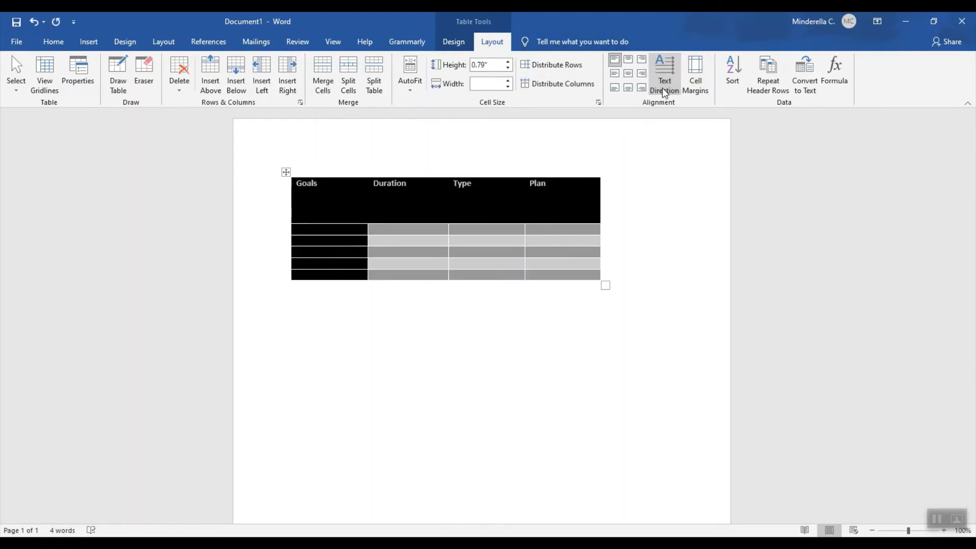
pyautogui.click(664, 91)
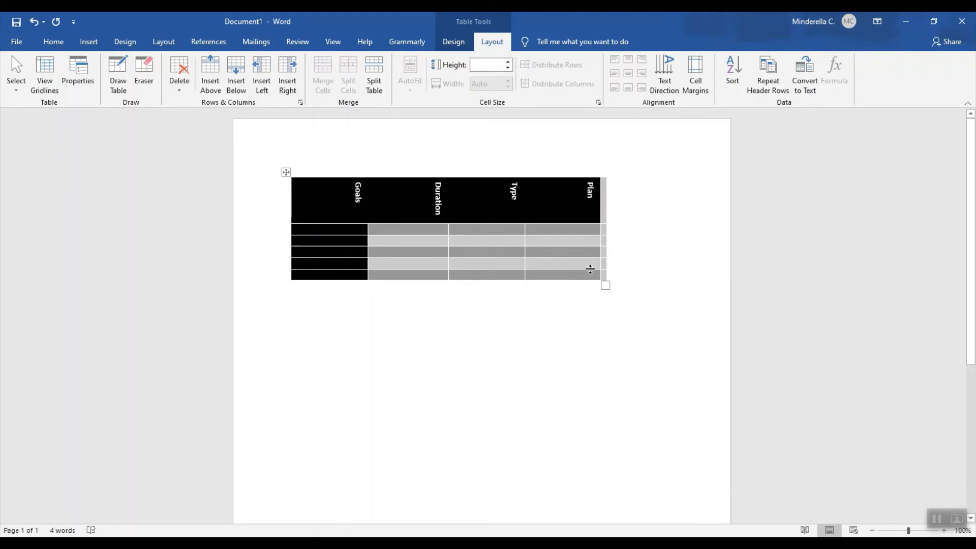
pyautogui.click(590, 274)
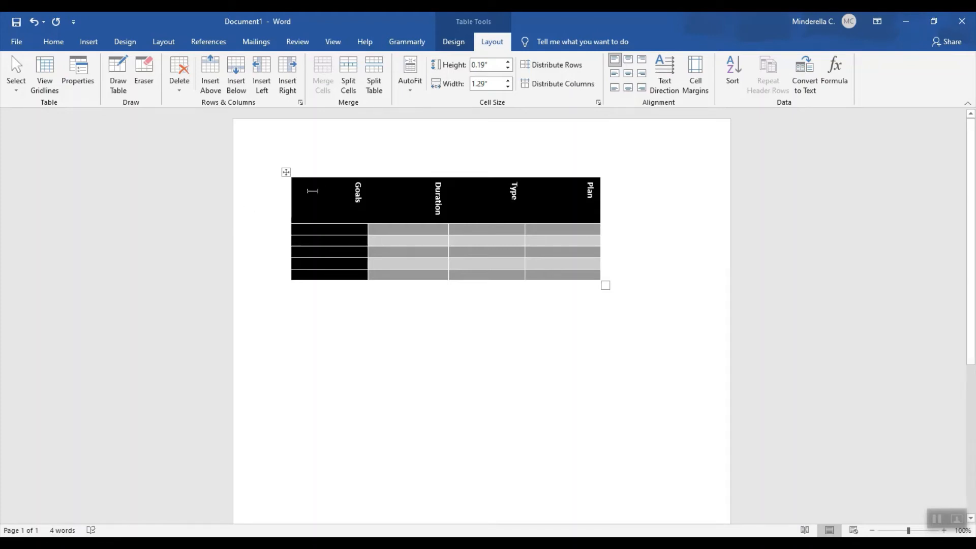
# Remove the cell shading from the entire table by setting its fill to No Color.
pyautogui.click(320, 192)
pyautogui.hotkey('ctrl', 'a')
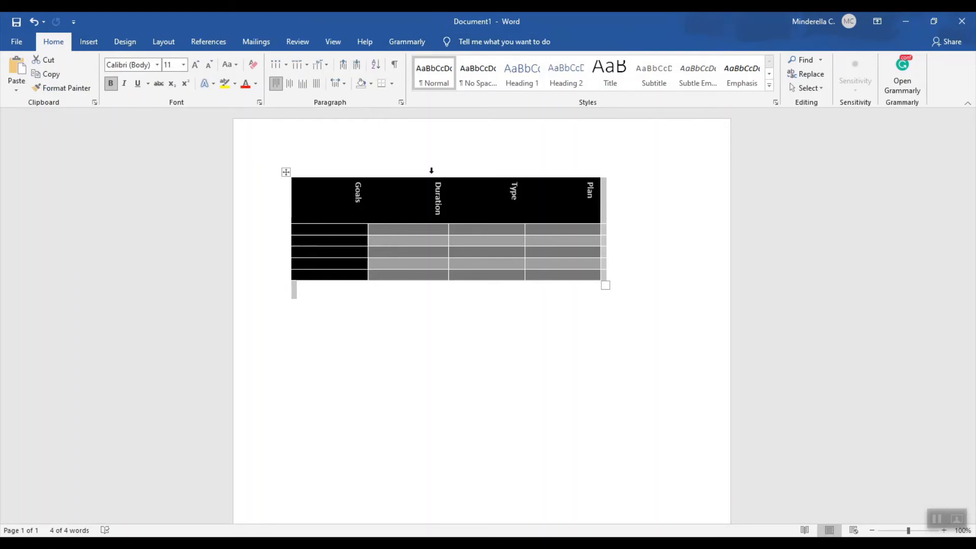
pyautogui.click(466, 242)
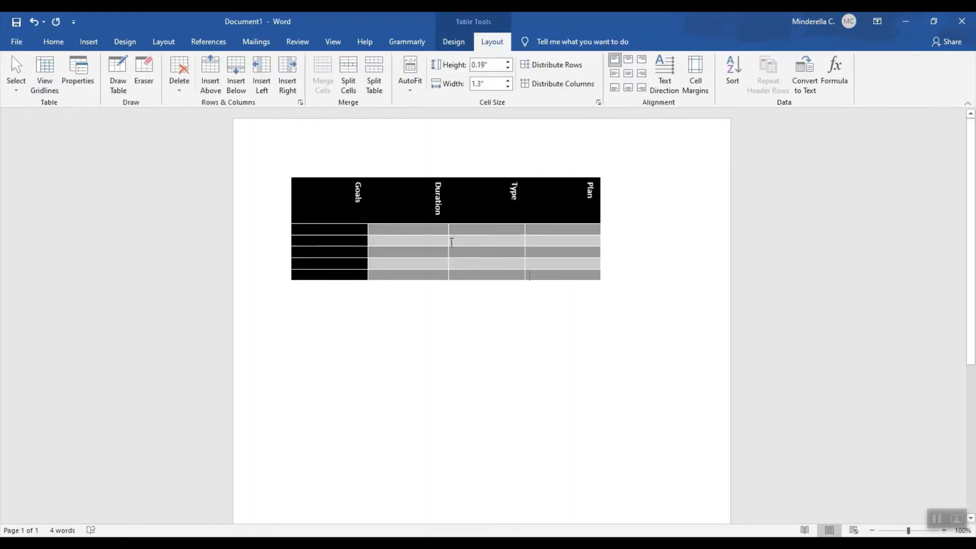
pyautogui.click(286, 172)
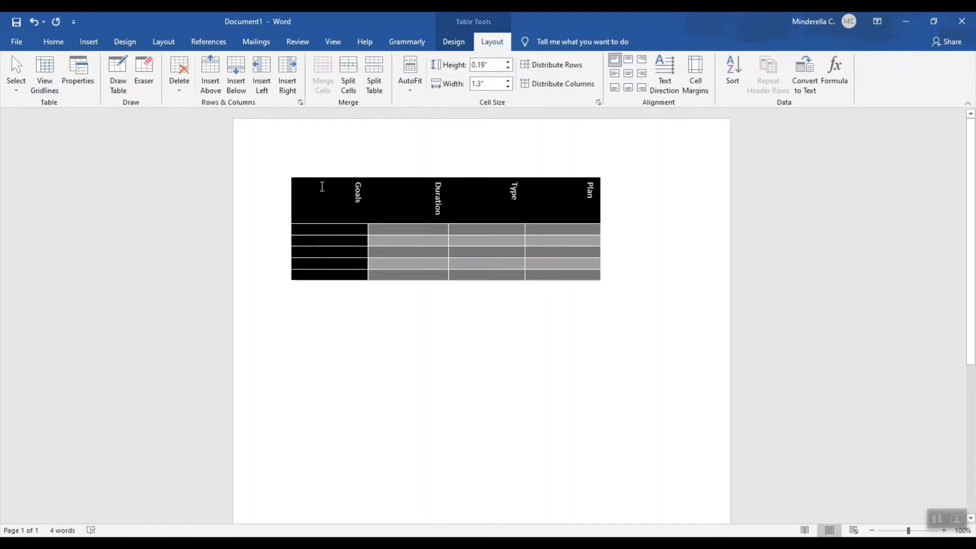
pyautogui.click(53, 41)
pyautogui.click(372, 84)
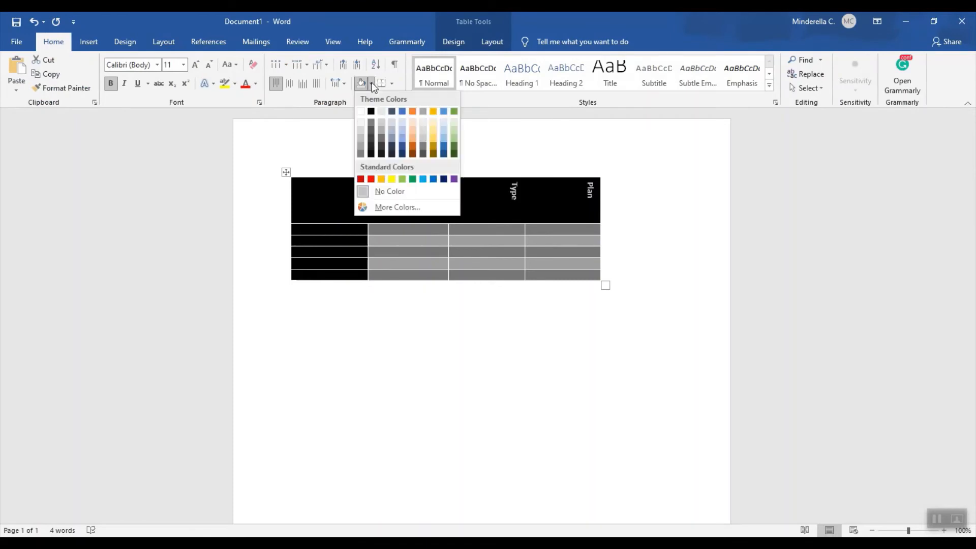
pyautogui.click(398, 195)
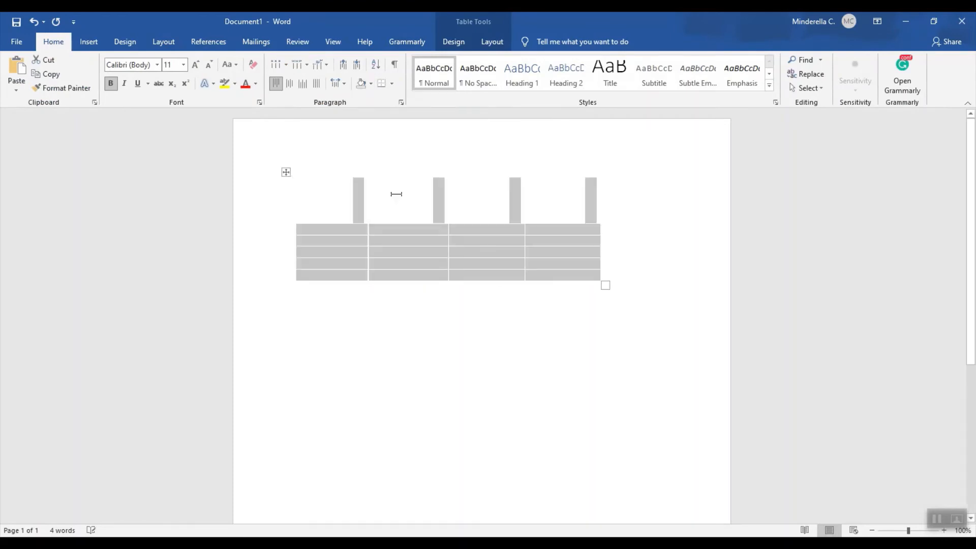
pyautogui.click(498, 320)
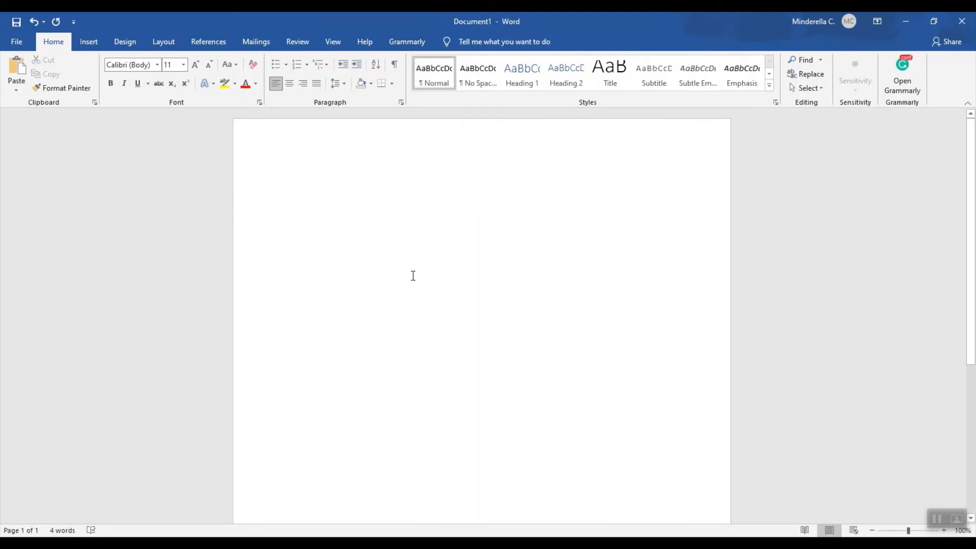
# Apply All Borders to the entire table.
pyautogui.hotkey('ctrl', 'a')
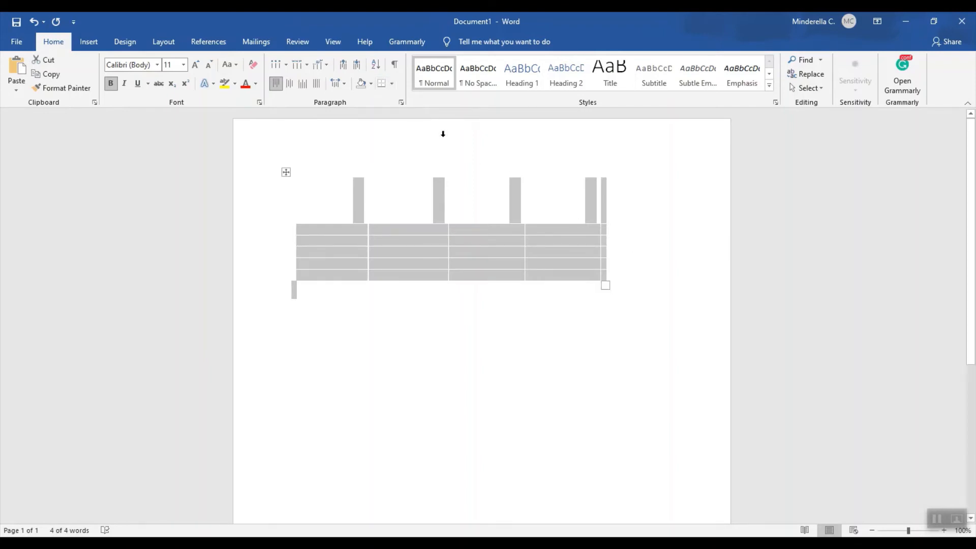
pyautogui.click(392, 84)
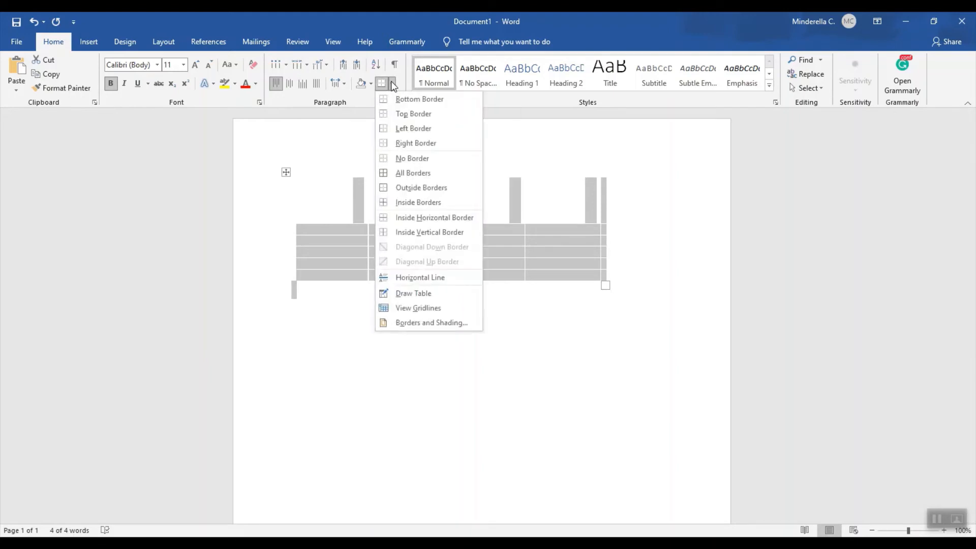
pyautogui.click(420, 173)
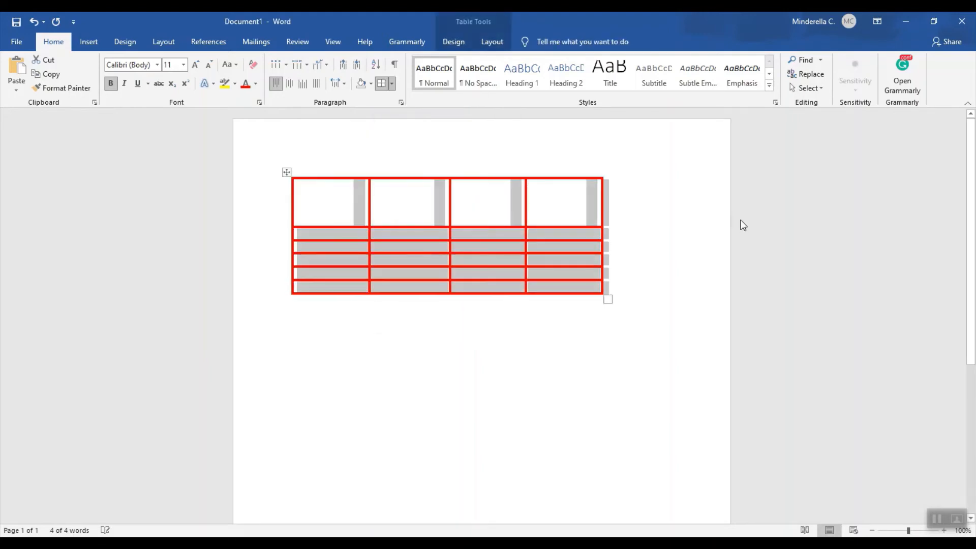
pyautogui.click(693, 235)
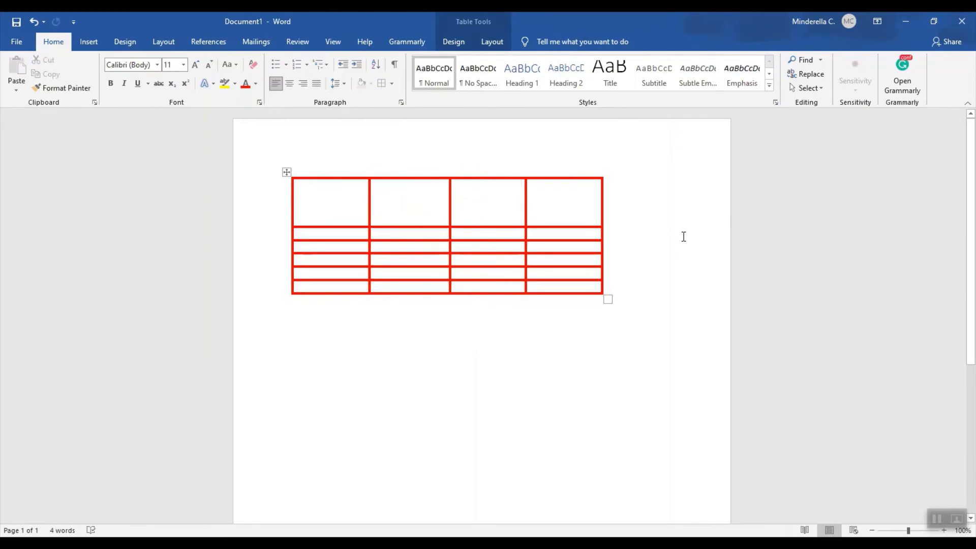
# Set all the table's borders to the Automatic color with a ¼ pt width.
pyautogui.click(357, 198)
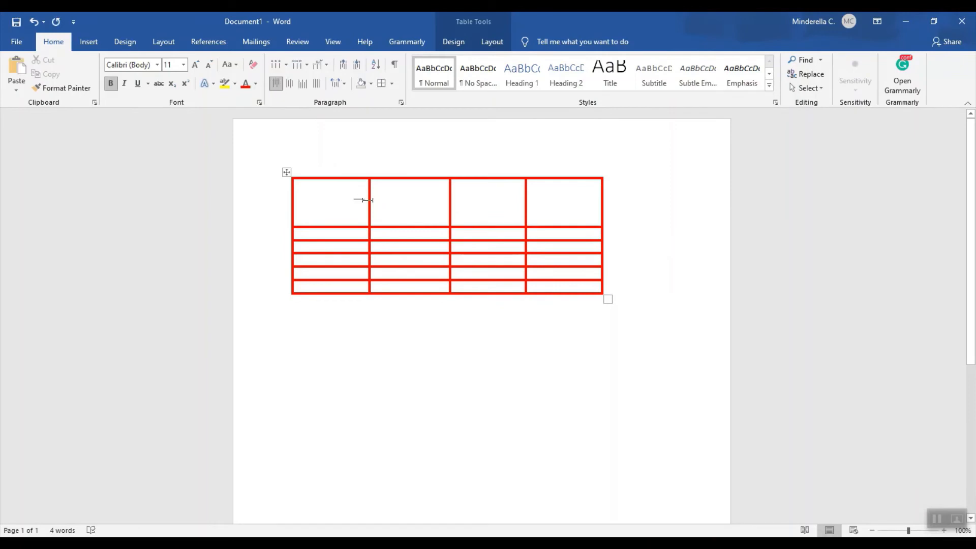
pyautogui.moveTo(312, 193); pyautogui.dragTo(567, 287)
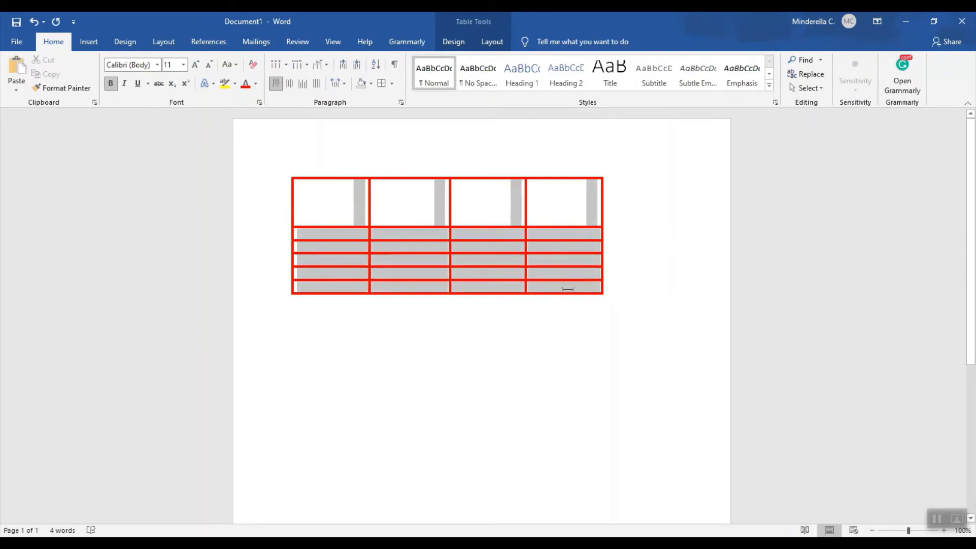
pyautogui.click(391, 84)
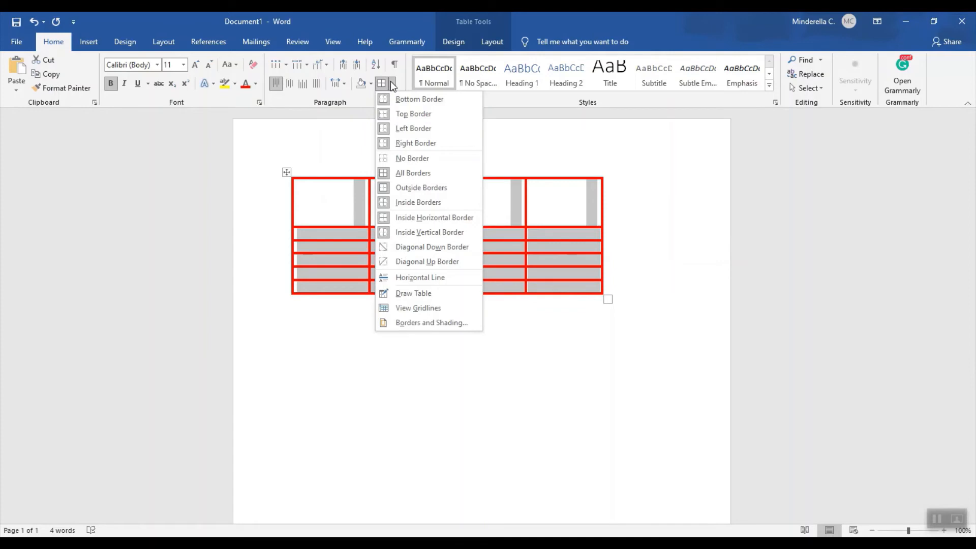
pyautogui.click(438, 323)
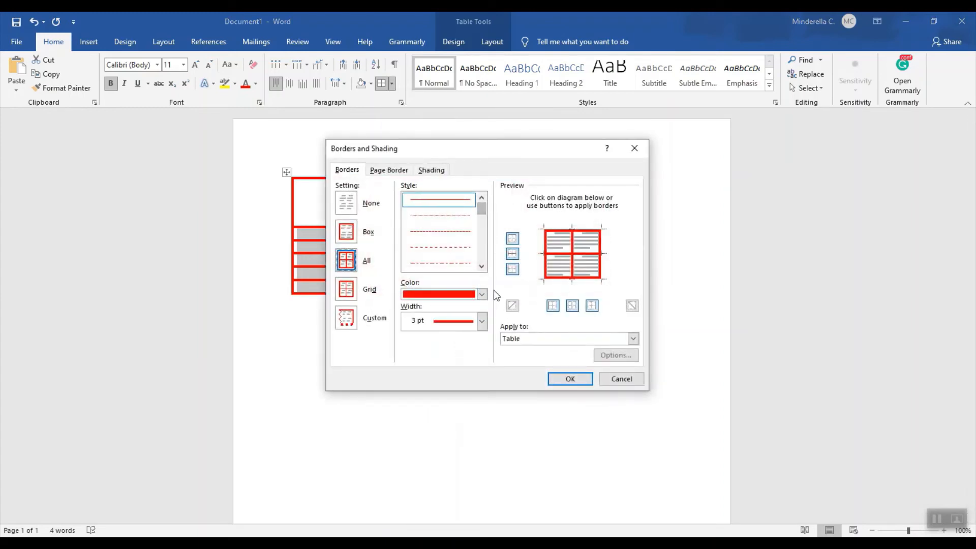
pyautogui.click(481, 293)
pyautogui.click(434, 309)
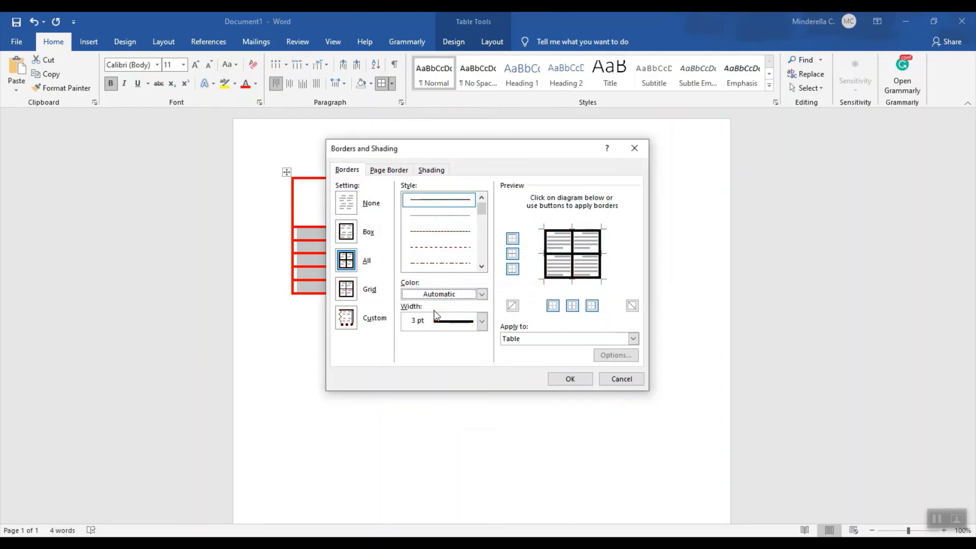
pyautogui.click(481, 321)
pyautogui.click(476, 337)
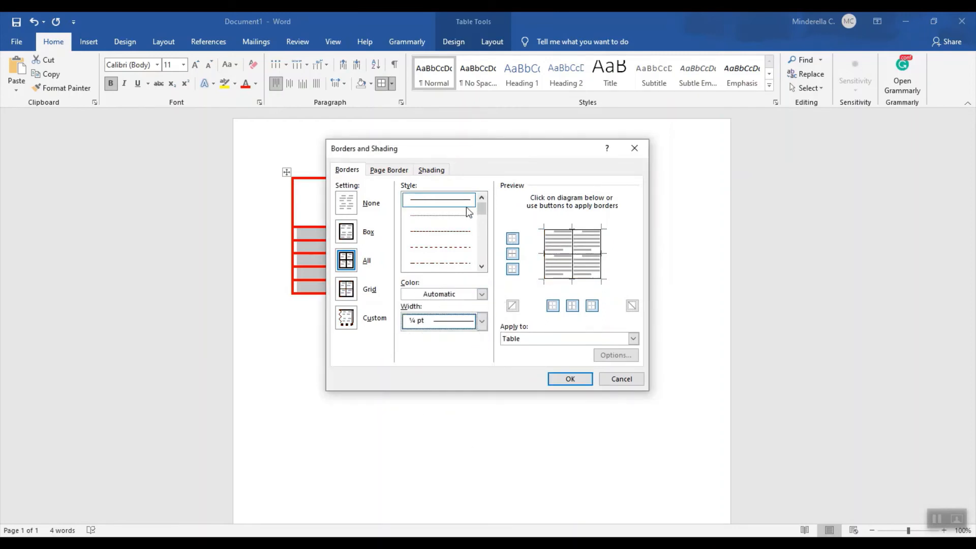
pyautogui.click(568, 380)
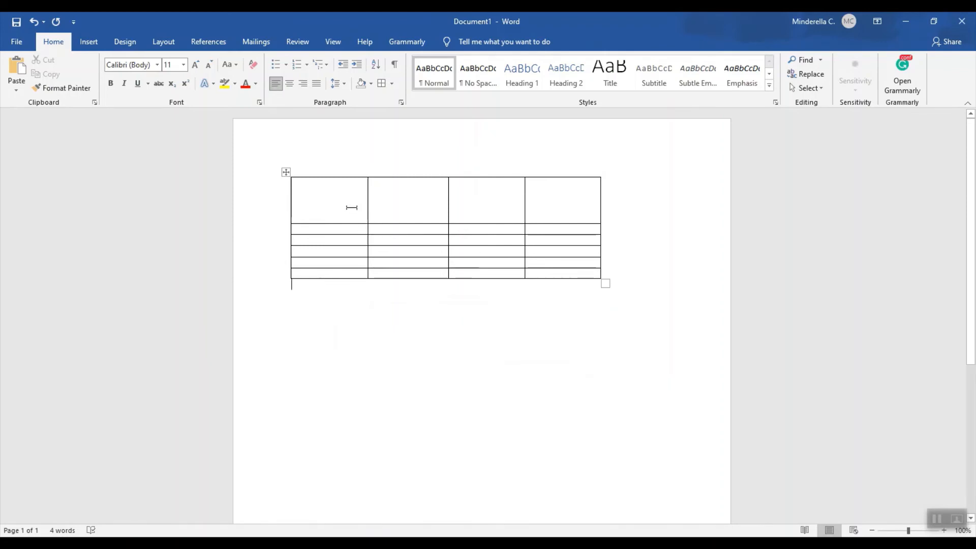
# Merge the four header cells in the first row into a single cell.
pyautogui.click(343, 201)
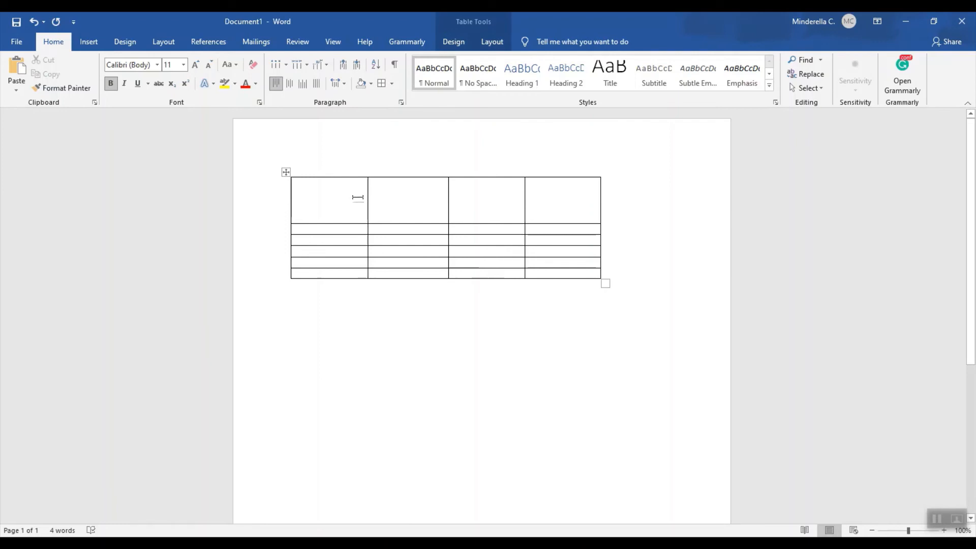
pyautogui.moveTo(355, 197); pyautogui.dragTo(559, 204)
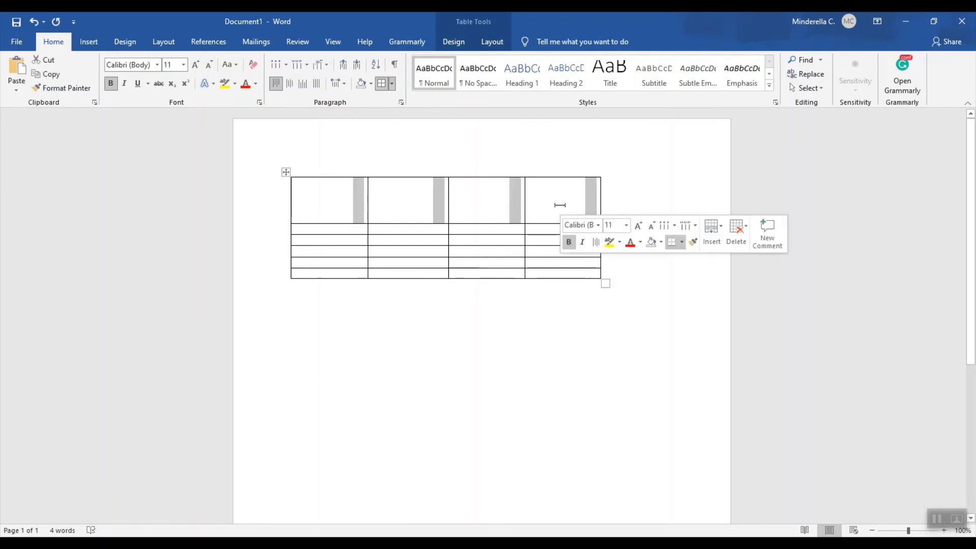
pyautogui.rightClick(560, 205)
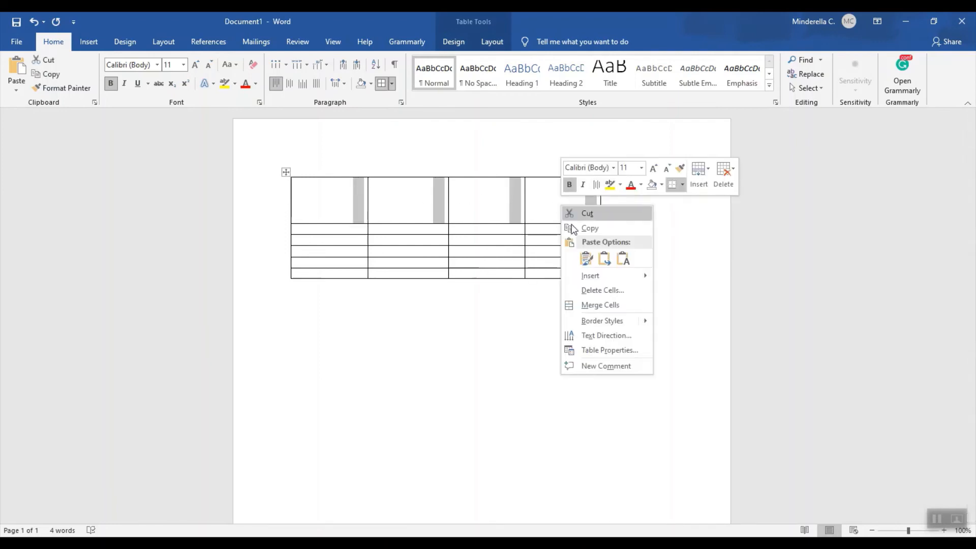
pyautogui.click(600, 305)
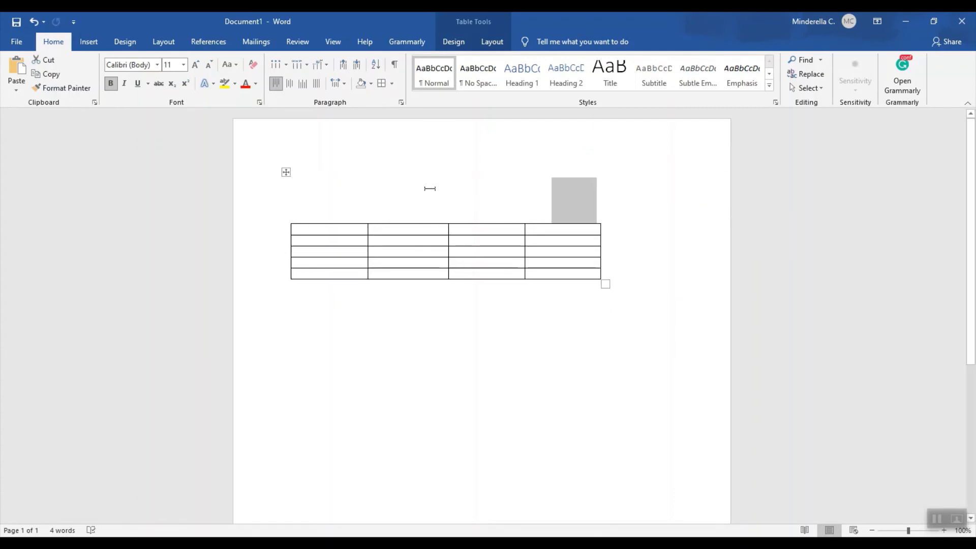
pyautogui.click(468, 201)
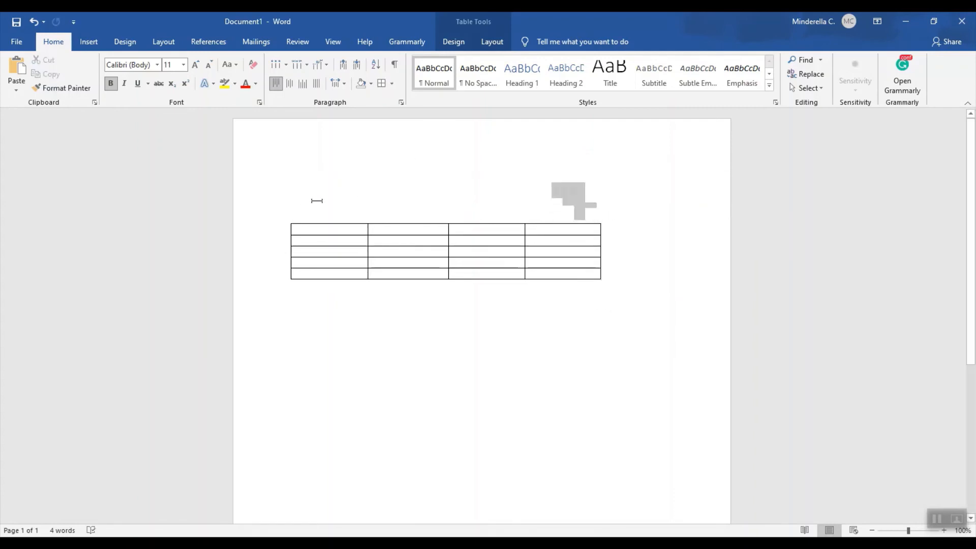
# Apply All Borders to the merged header row.
pyautogui.click(246, 205)
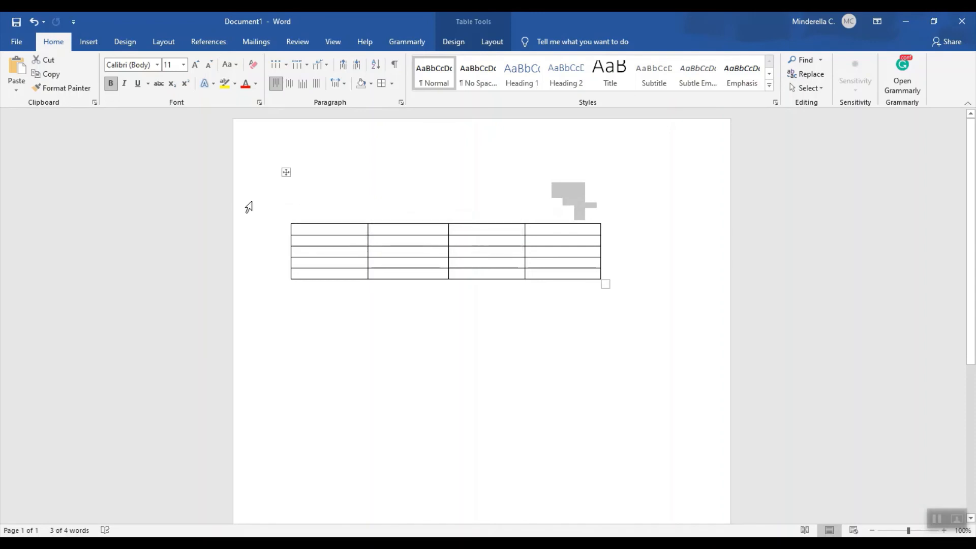
pyautogui.click(391, 84)
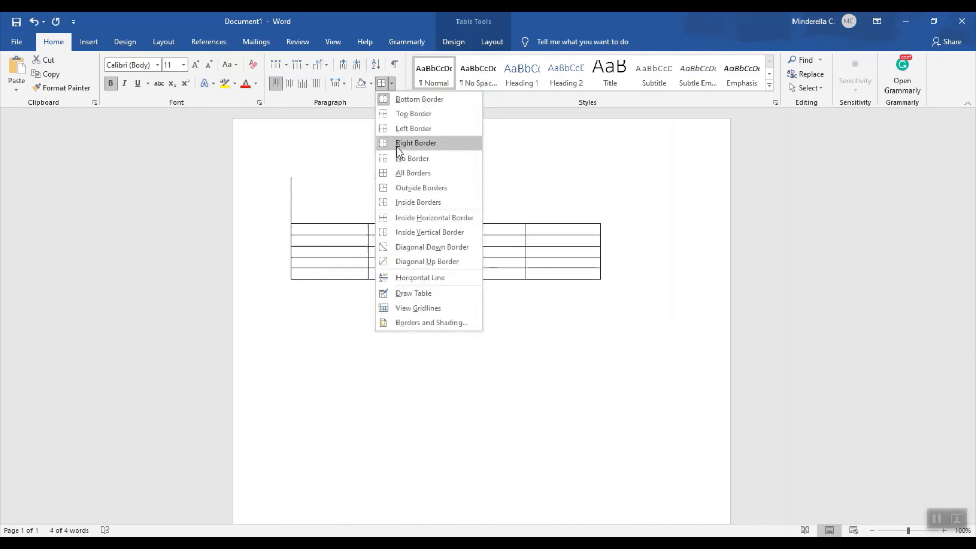
pyautogui.click(396, 171)
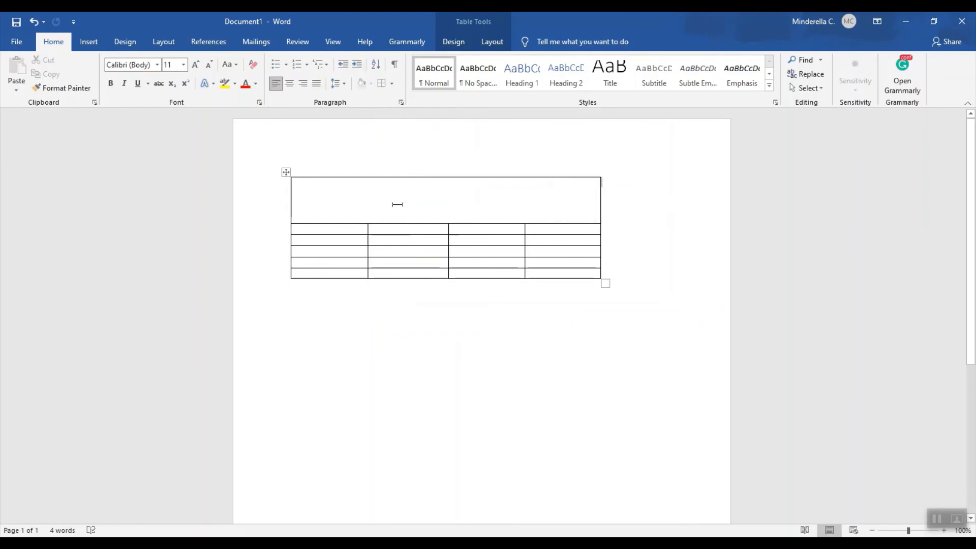
pyautogui.click(509, 198)
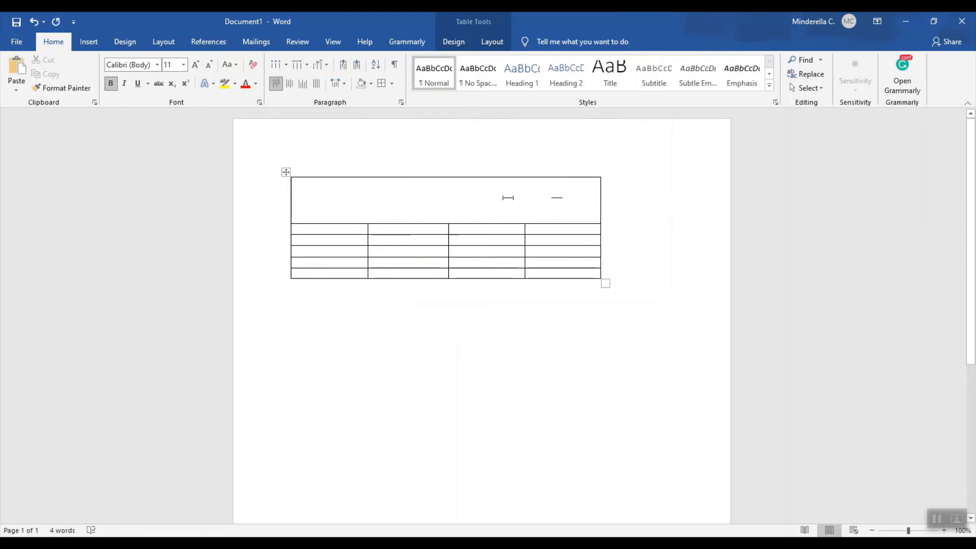